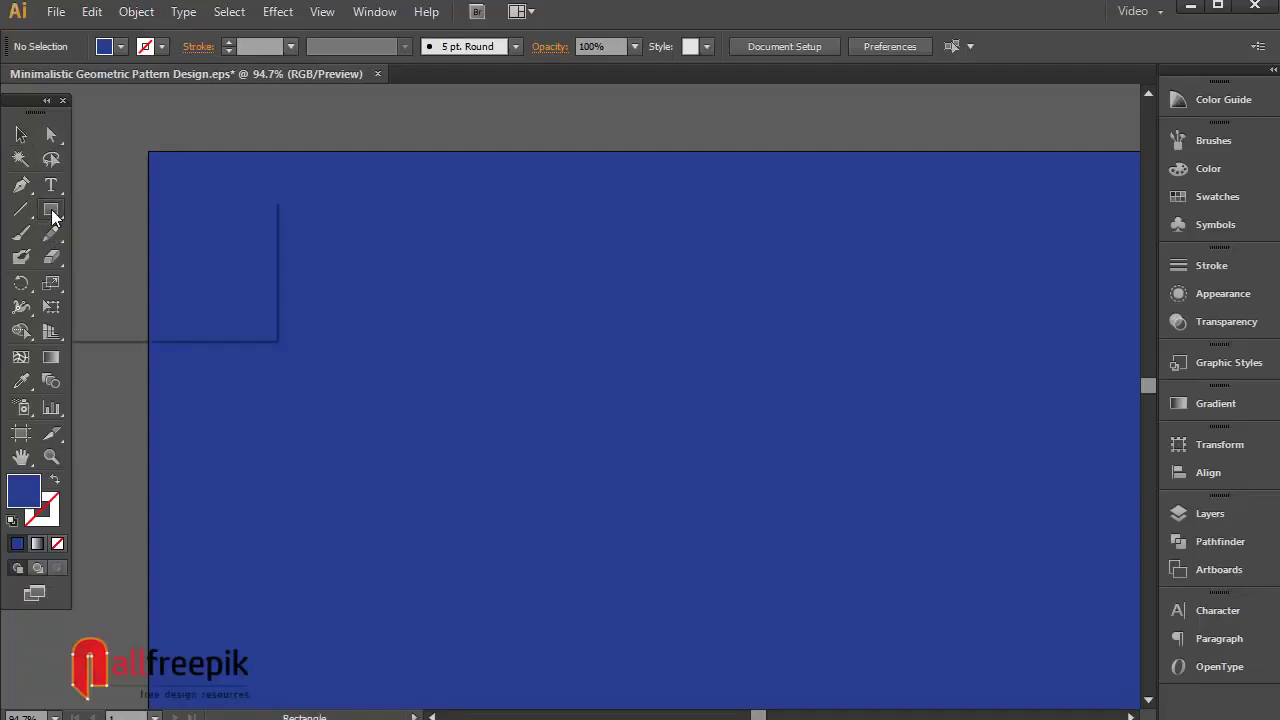
Draw a hexagon with the Polygon tool near the top-left of the blue background
{"action": "left_click_drag", "start_coordinate": [53, 212], "coordinate": [118, 285]}
{"action": "left_click_drag", "start_coordinate": [294, 269], "coordinate": [351, 323]}
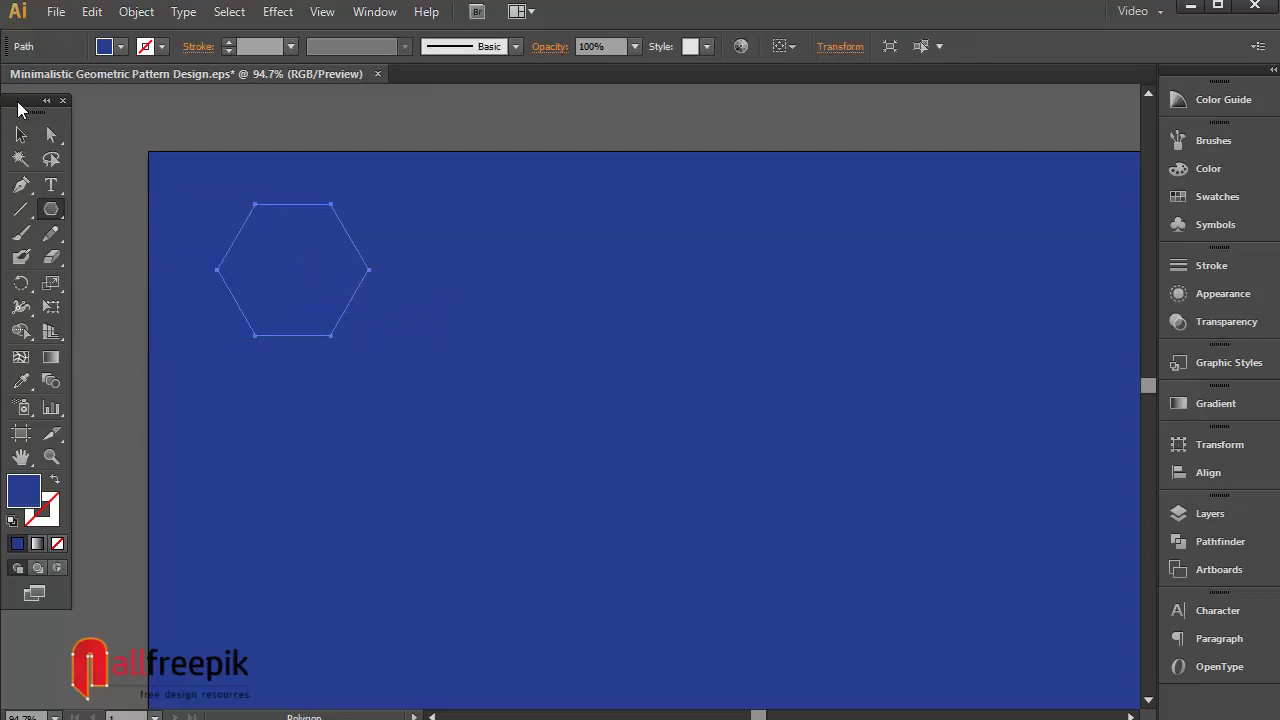
{"action": "left_click", "coordinate": [21, 134]}
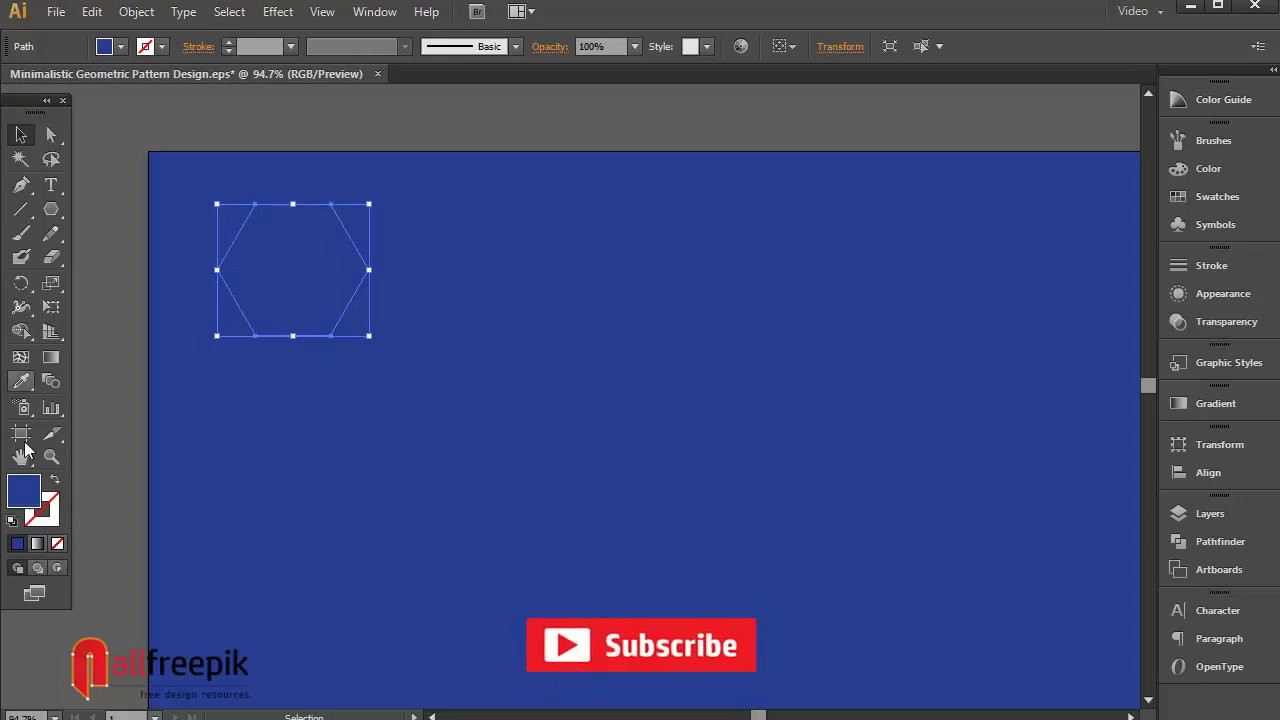
Give the hexagon a white outline and no fill
{"action": "left_click", "coordinate": [161, 46]}
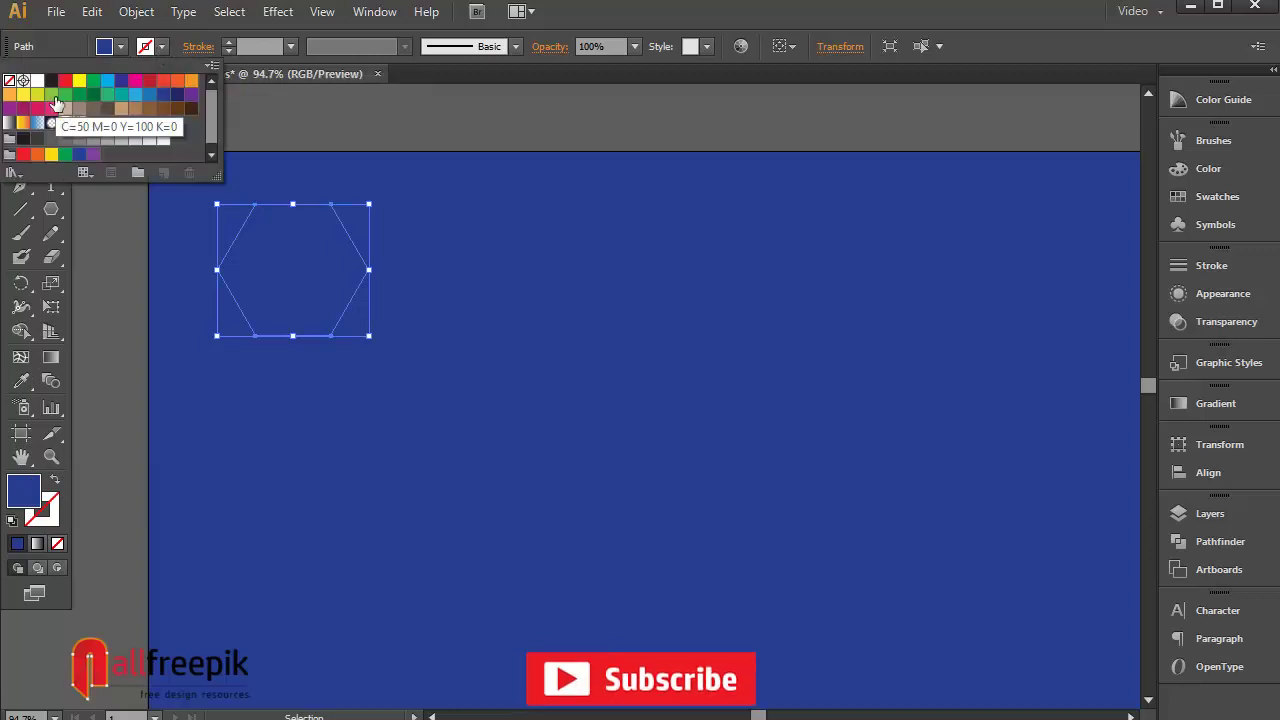
{"action": "left_click", "coordinate": [37, 81]}
{"action": "left_click", "coordinate": [120, 46]}
{"action": "left_click", "coordinate": [120, 46]}
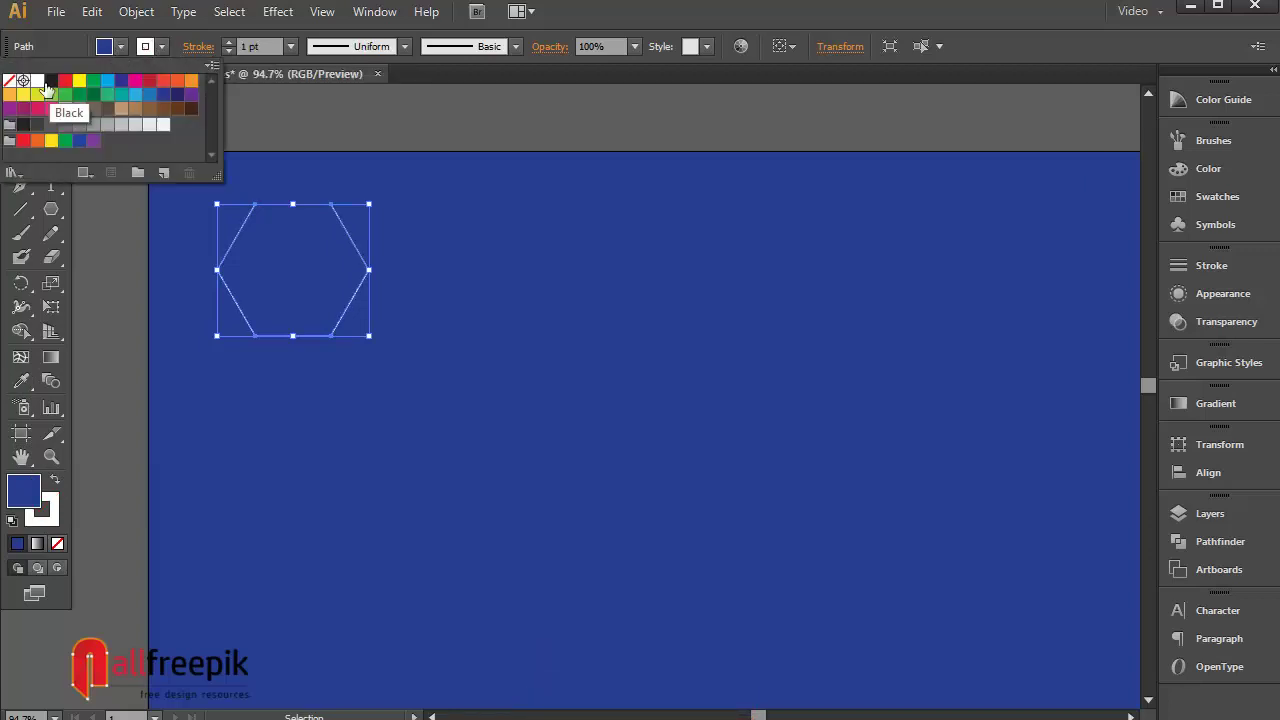
{"action": "left_click", "coordinate": [10, 81]}
{"action": "left_click", "coordinate": [604, 22]}
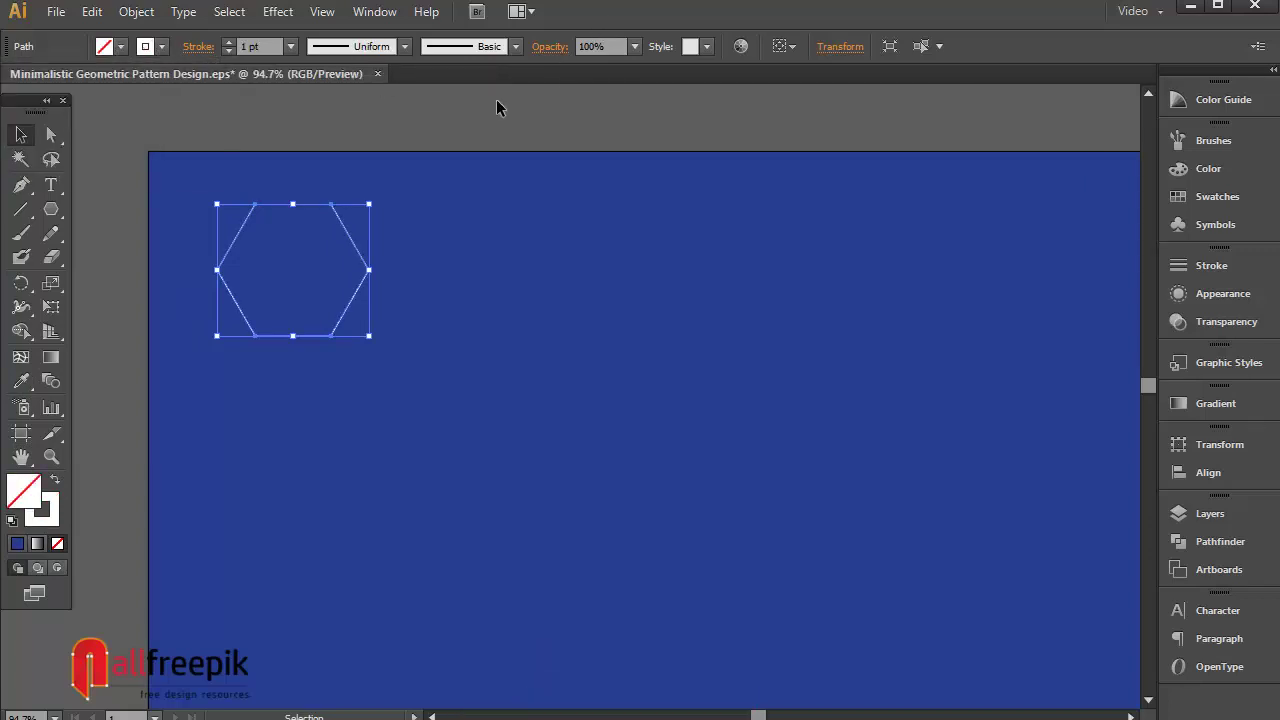
Rotate the hexagon 90° so a point faces up, then zoom in on it
{"action": "left_click_drag", "start_coordinate": [376, 344], "coordinate": [434, 166]}
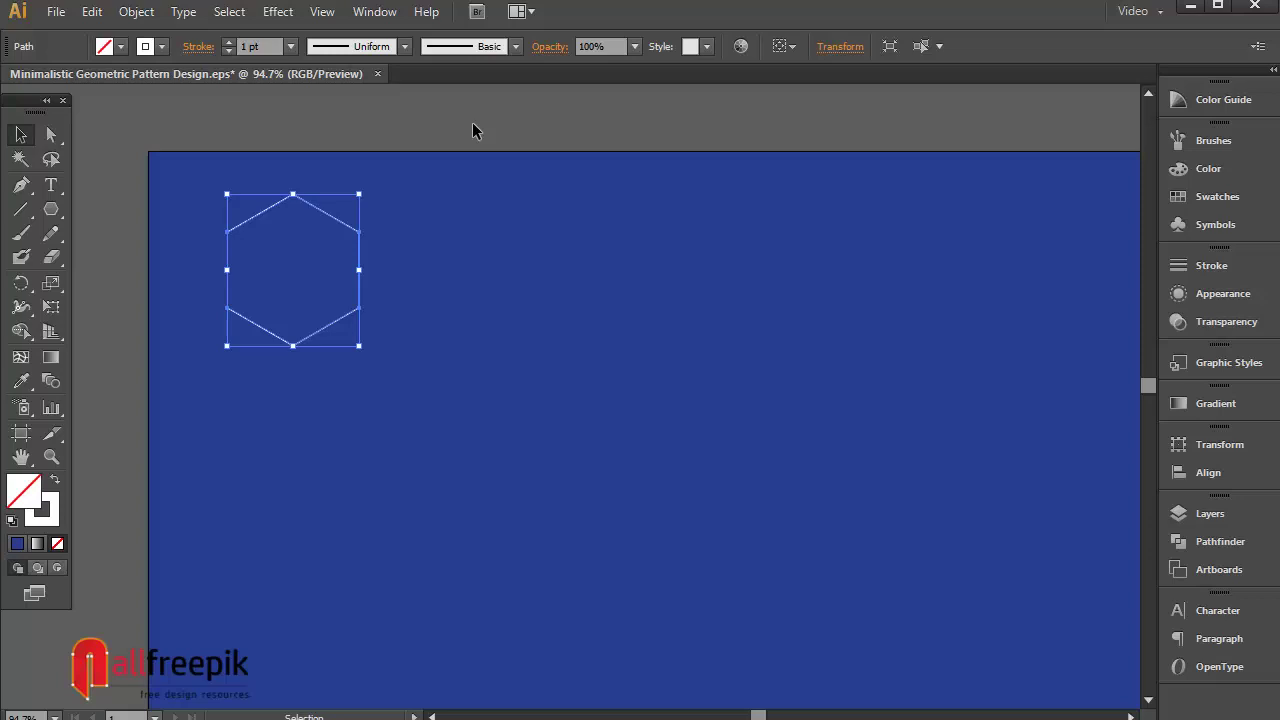
{"action": "left_click", "coordinate": [372, 127]}
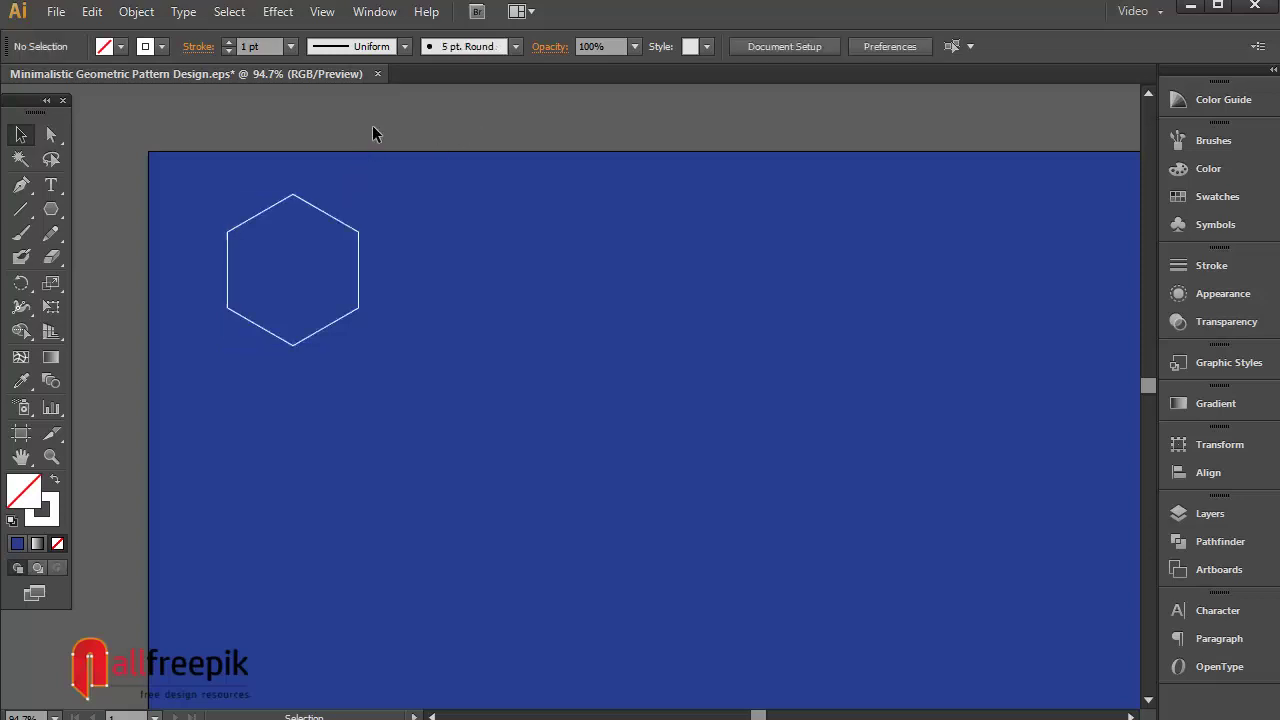
{"action": "left_click", "coordinate": [21, 209]}
{"action": "key", "text": "ctrl+space"}
{"action": "left_click_drag", "start_coordinate": [152, 150], "coordinate": [524, 438]}
Set the hexagon's white outline to a 5 pt stroke weight
{"action": "left_click", "coordinate": [22, 137]}
{"action": "left_click_drag", "start_coordinate": [705, 216], "coordinate": [480, 343]}
{"action": "left_click", "coordinate": [291, 47]}
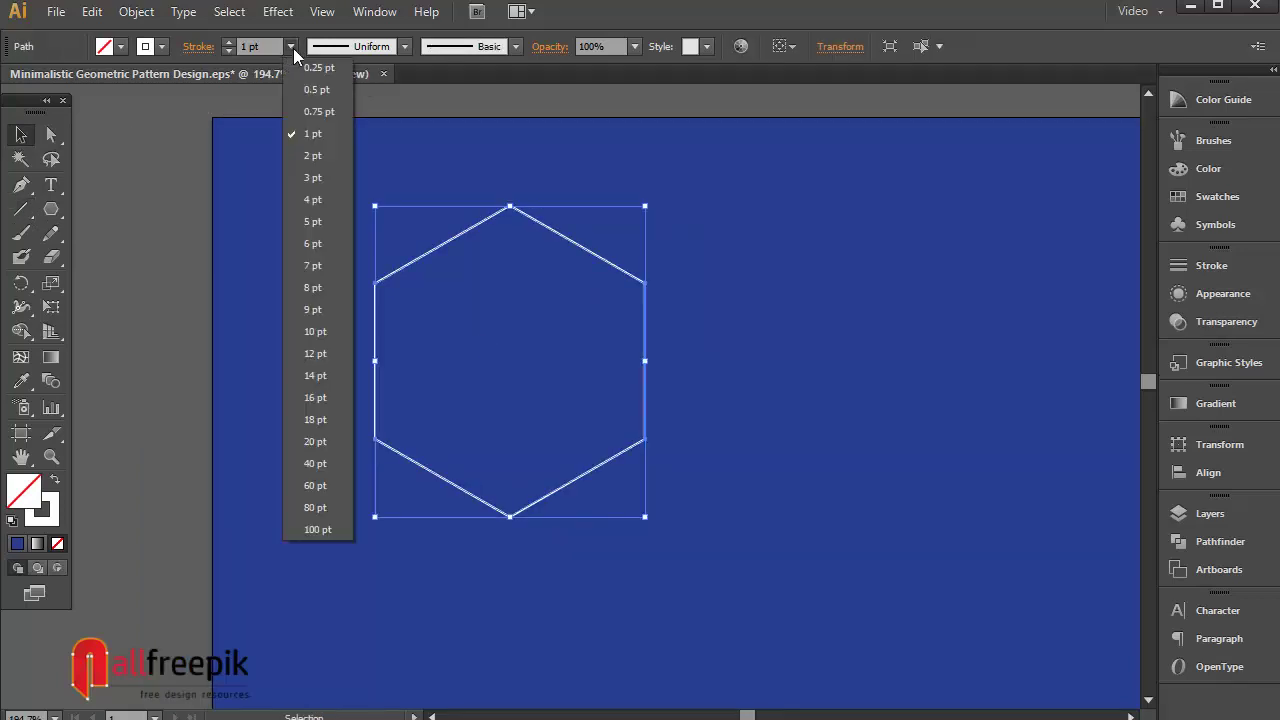
{"action": "left_click", "coordinate": [321, 222]}
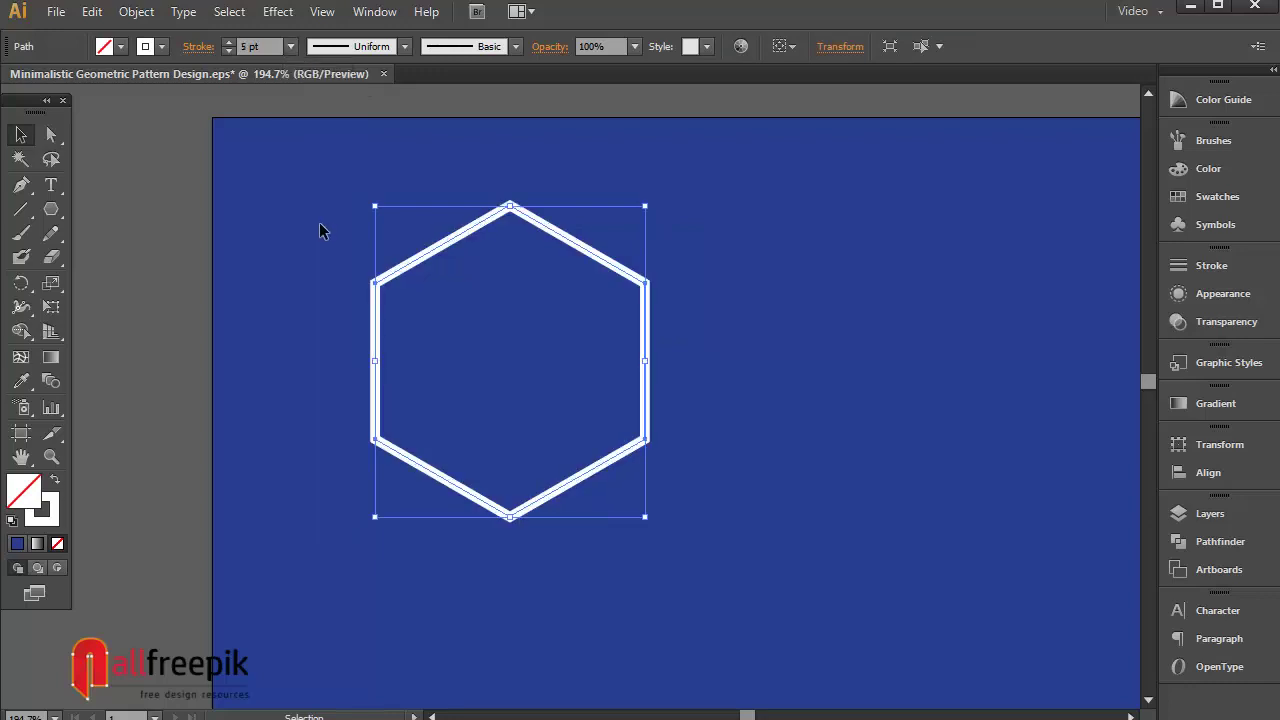
{"action": "left_click", "coordinate": [167, 216]}
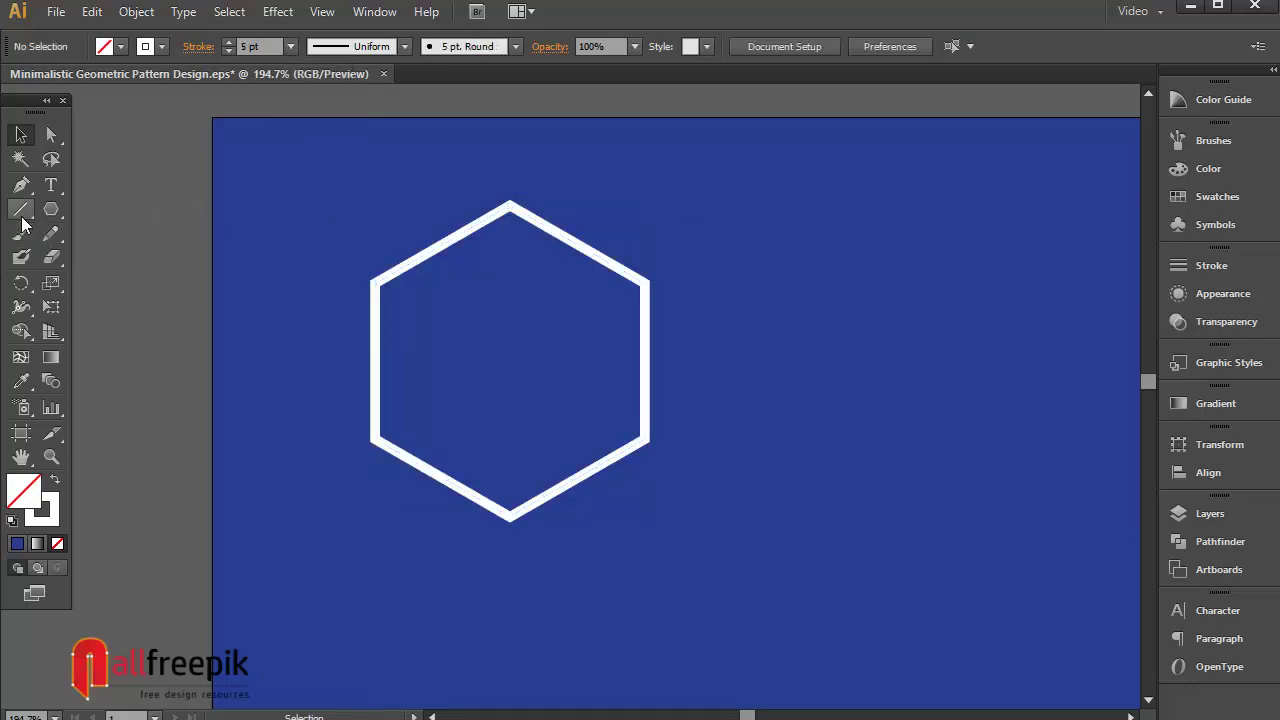
{"action": "left_click", "coordinate": [21, 209]}
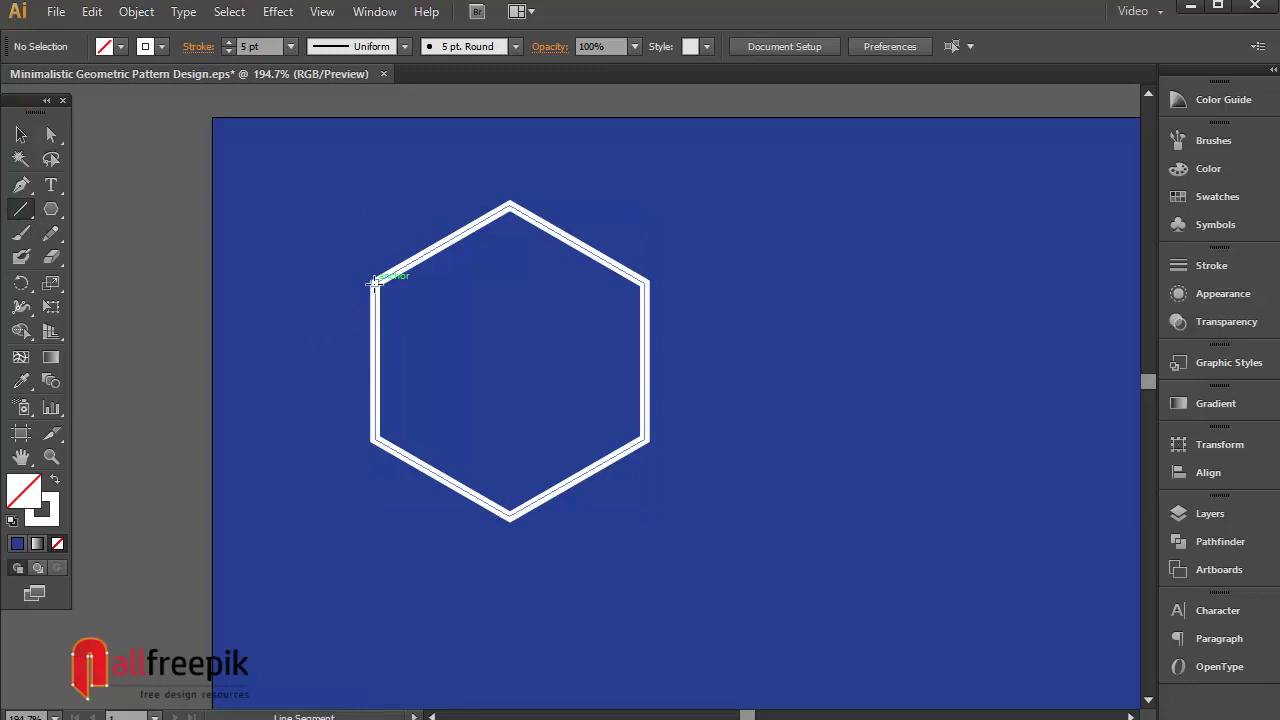
Draw a vertical line on the hexagon's left edge, copy it to the centre, and stretch it to the top point
{"action": "left_click_drag", "start_coordinate": [374, 283], "coordinate": [397, 440]}
{"action": "left_click", "coordinate": [21, 134]}
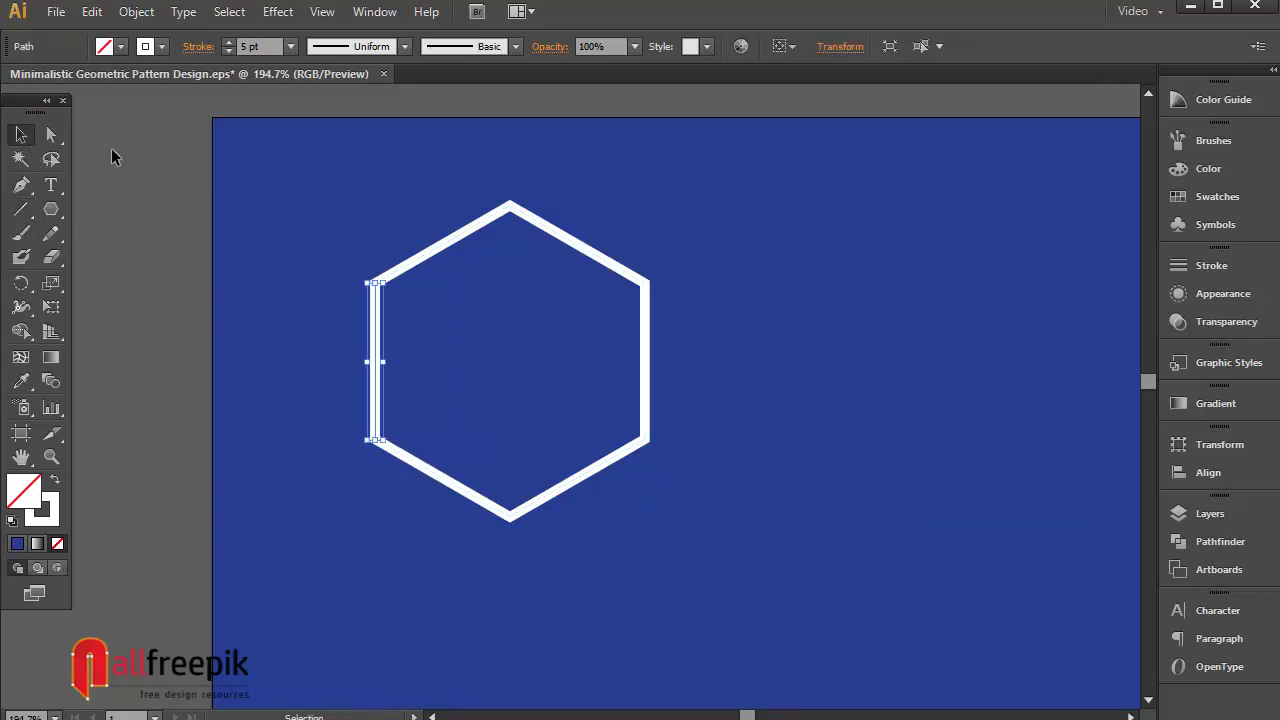
{"action": "left_click", "coordinate": [385, 347]}
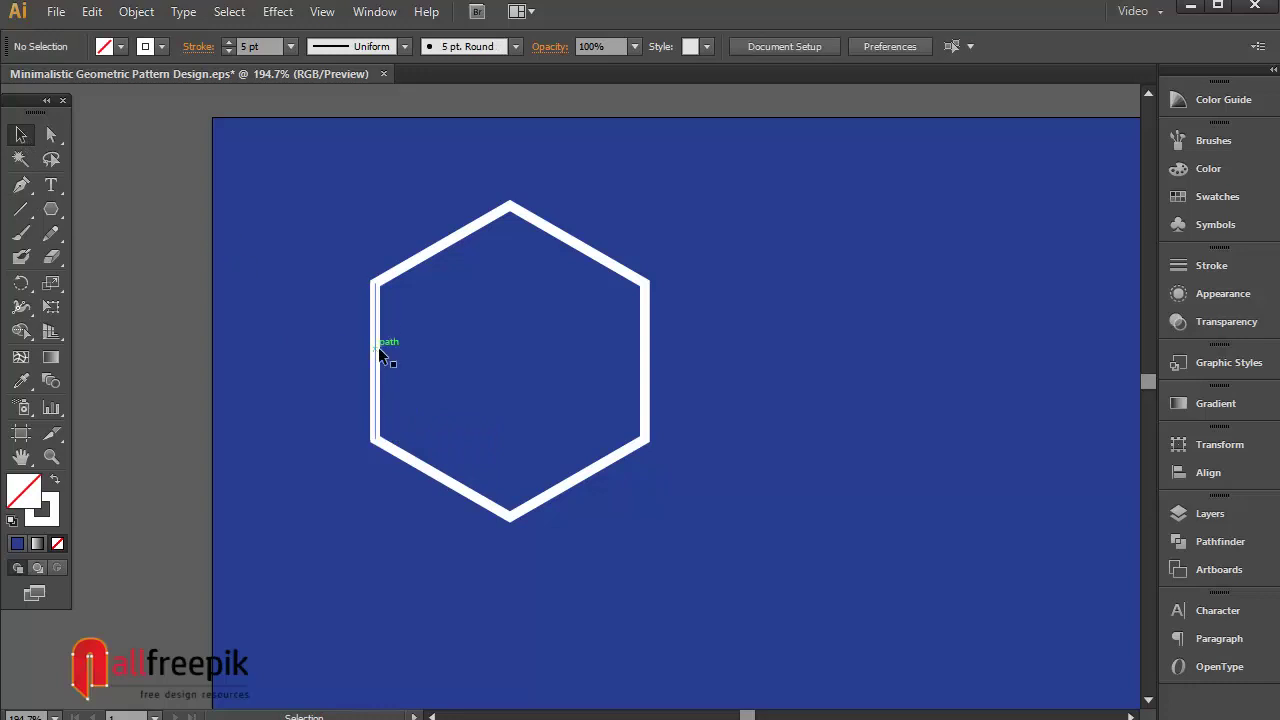
{"action": "left_click_drag", "start_coordinate": [378, 348], "coordinate": [508, 354]}
{"action": "left_click_drag", "start_coordinate": [514, 283], "coordinate": [531, 206]}
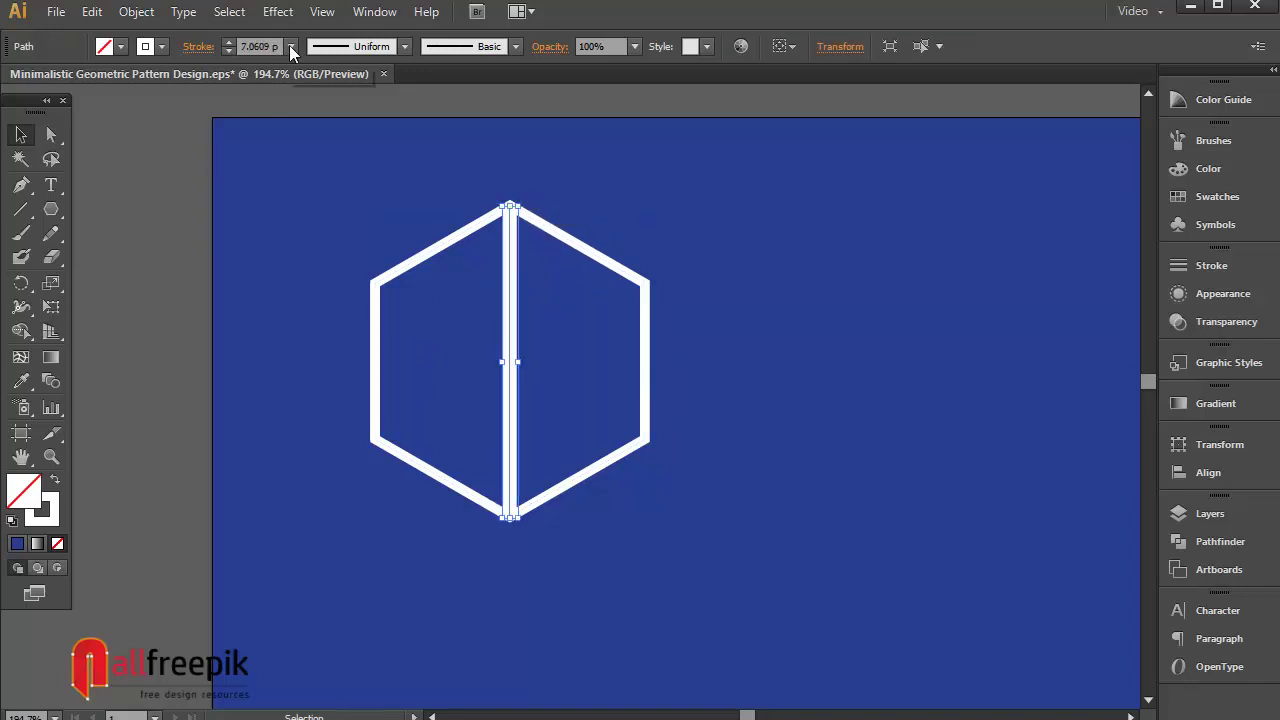
Set the centre line's stroke to 5 pt
{"action": "left_click", "coordinate": [291, 45]}
{"action": "left_click", "coordinate": [314, 208]}
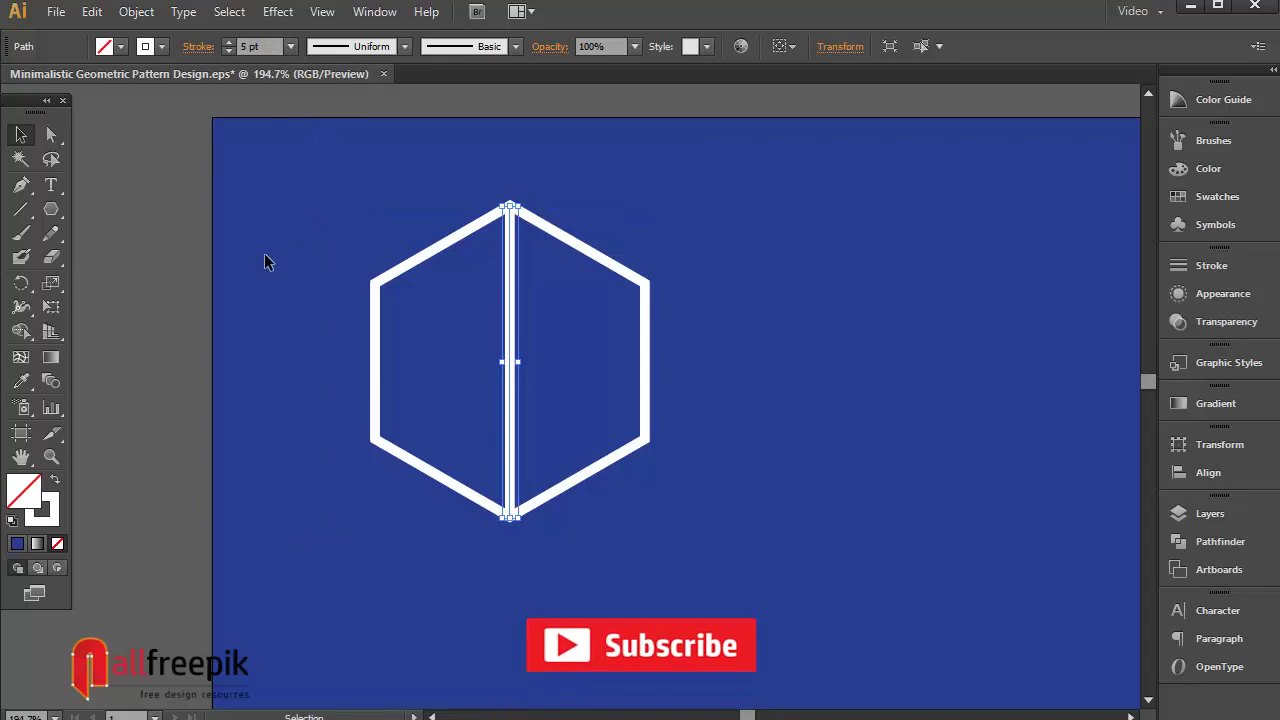
{"action": "left_click", "coordinate": [180, 289]}
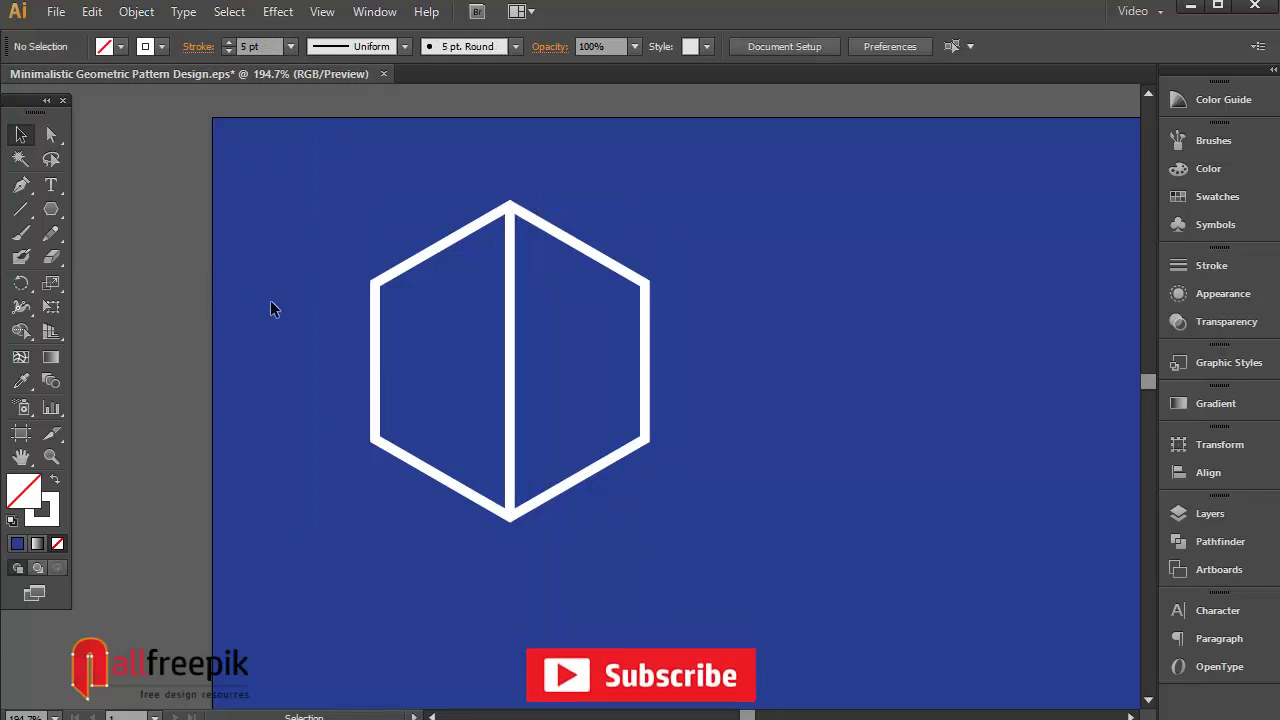
{"action": "left_click_drag", "start_coordinate": [266, 296], "coordinate": [542, 375]}
Blend the left edge into the centre line with 8 specified steps to form vertical stripes
{"action": "left_click", "coordinate": [650, 342], "text": "shift"}
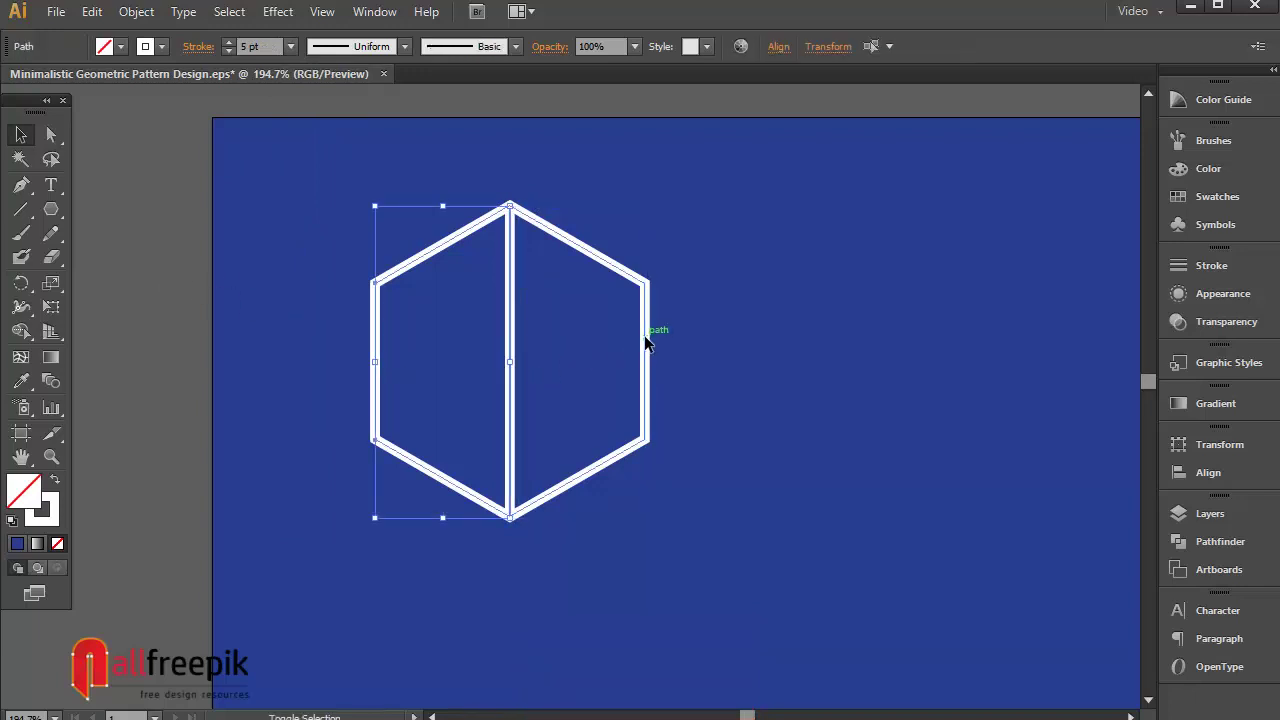
{"action": "left_click", "coordinate": [124, 16]}
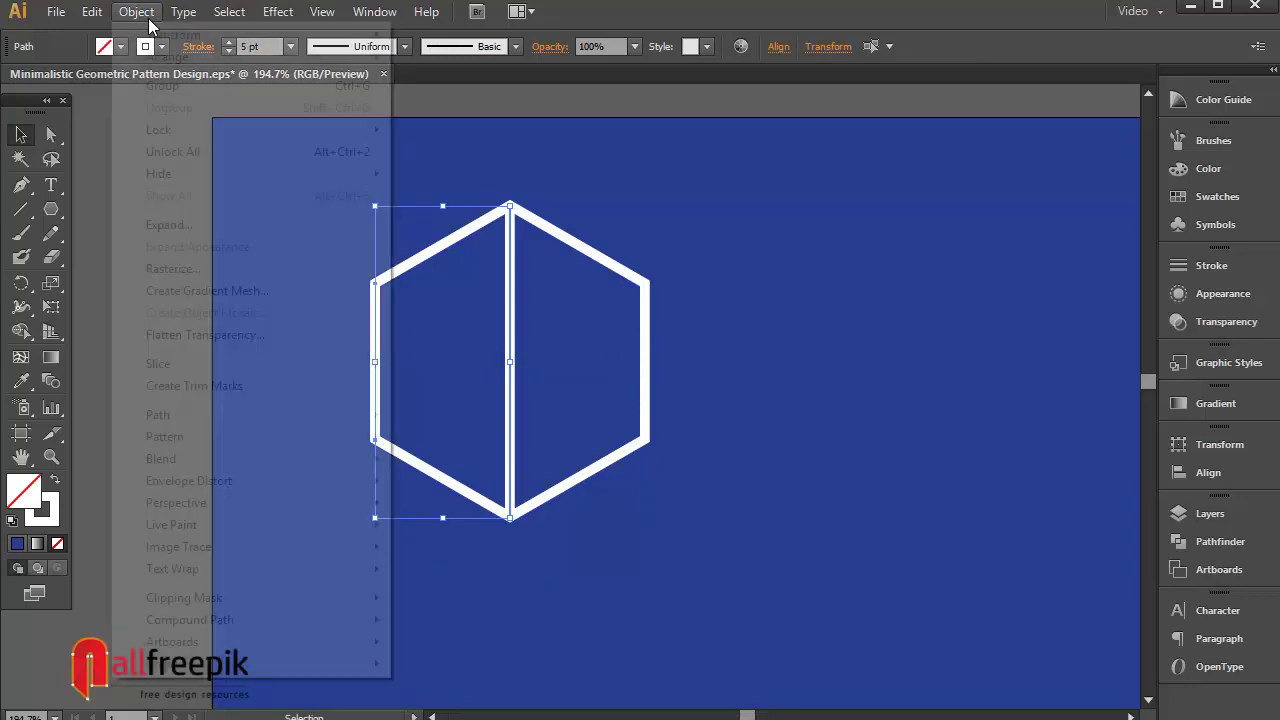
{"action": "mouse_move", "coordinate": [212, 468]}
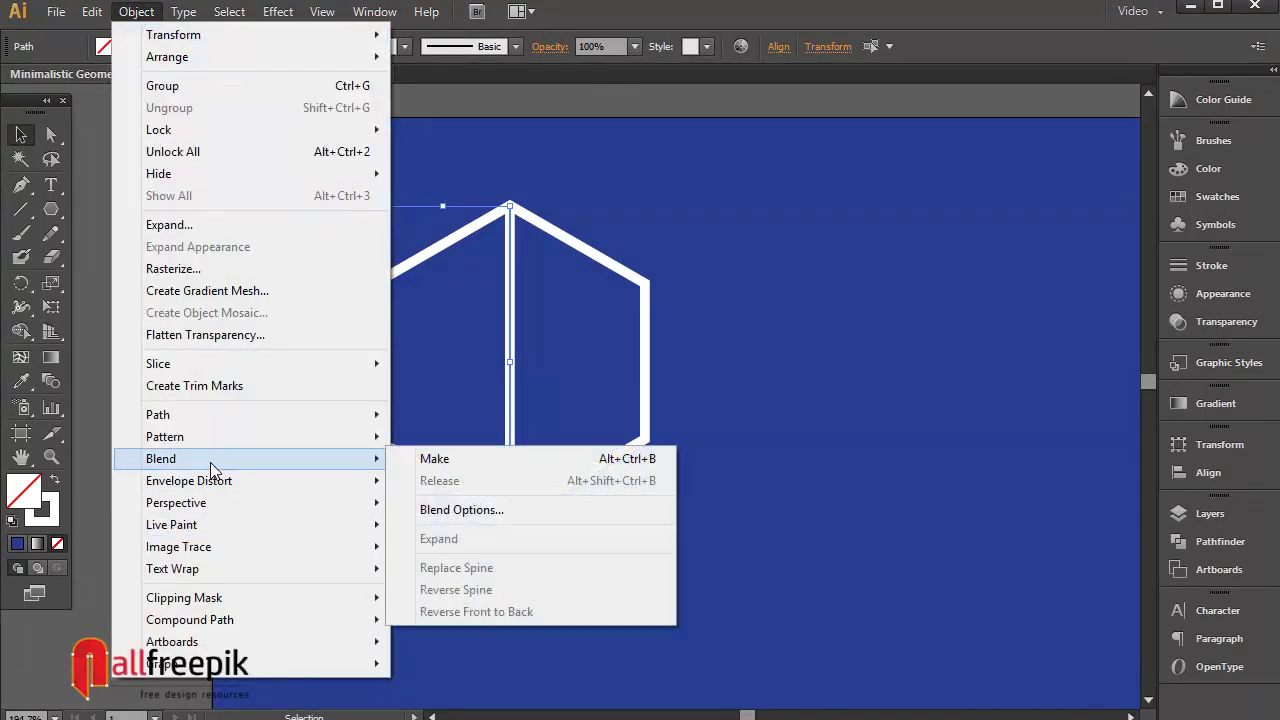
{"action": "left_click", "coordinate": [465, 510]}
{"action": "left_click", "coordinate": [863, 434]}
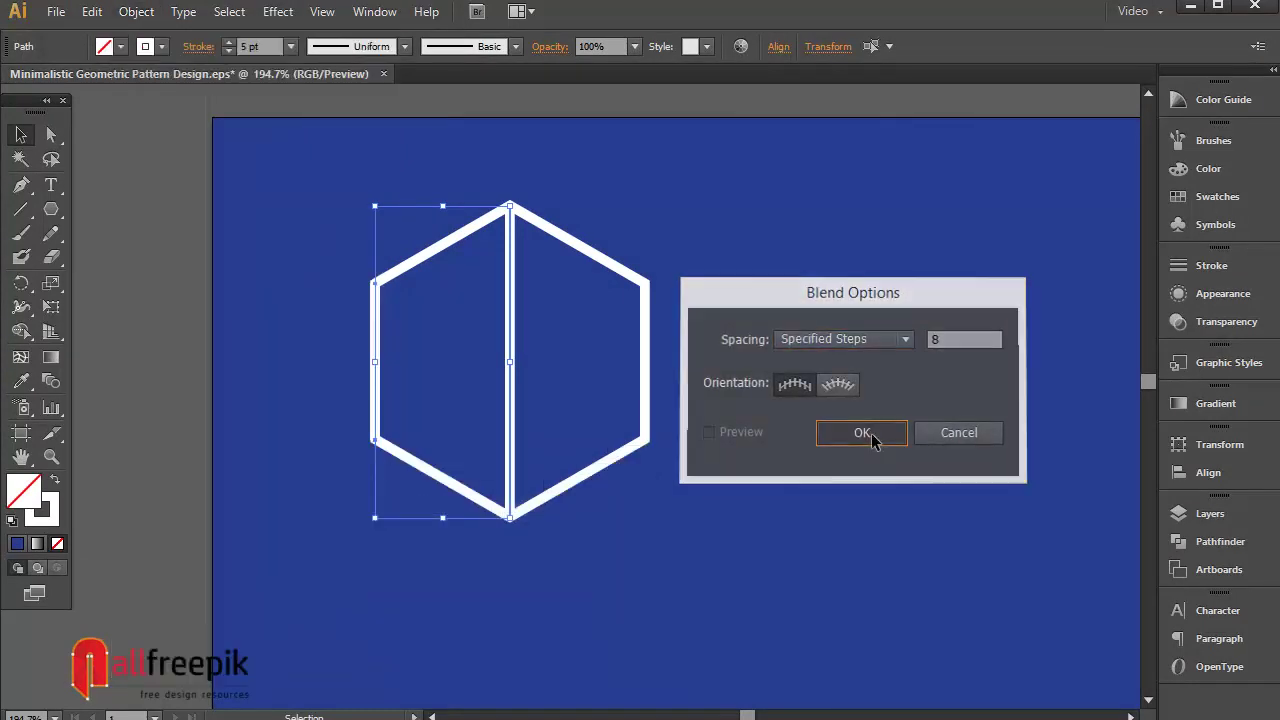
{"action": "left_click", "coordinate": [132, 16]}
{"action": "mouse_move", "coordinate": [190, 460]}
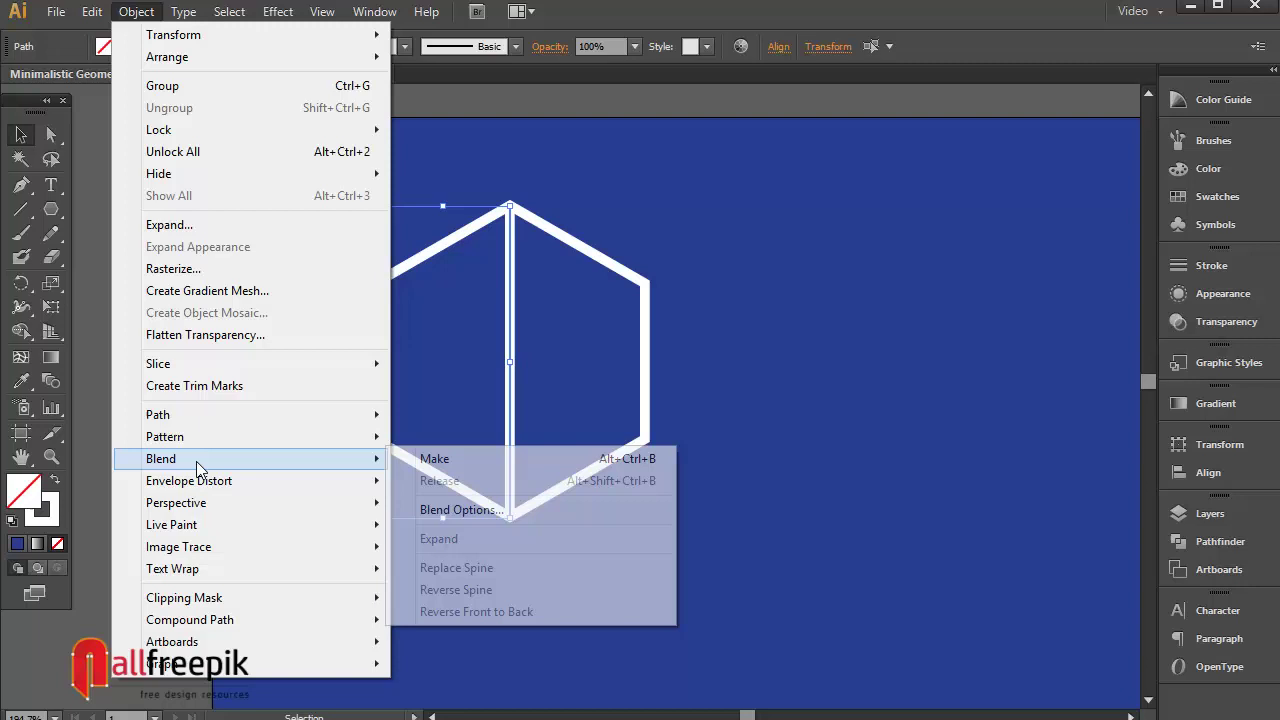
{"action": "left_click", "coordinate": [425, 455]}
{"action": "left_click", "coordinate": [832, 388]}
{"action": "left_click_drag", "start_coordinate": [691, 234], "coordinate": [334, 391]}
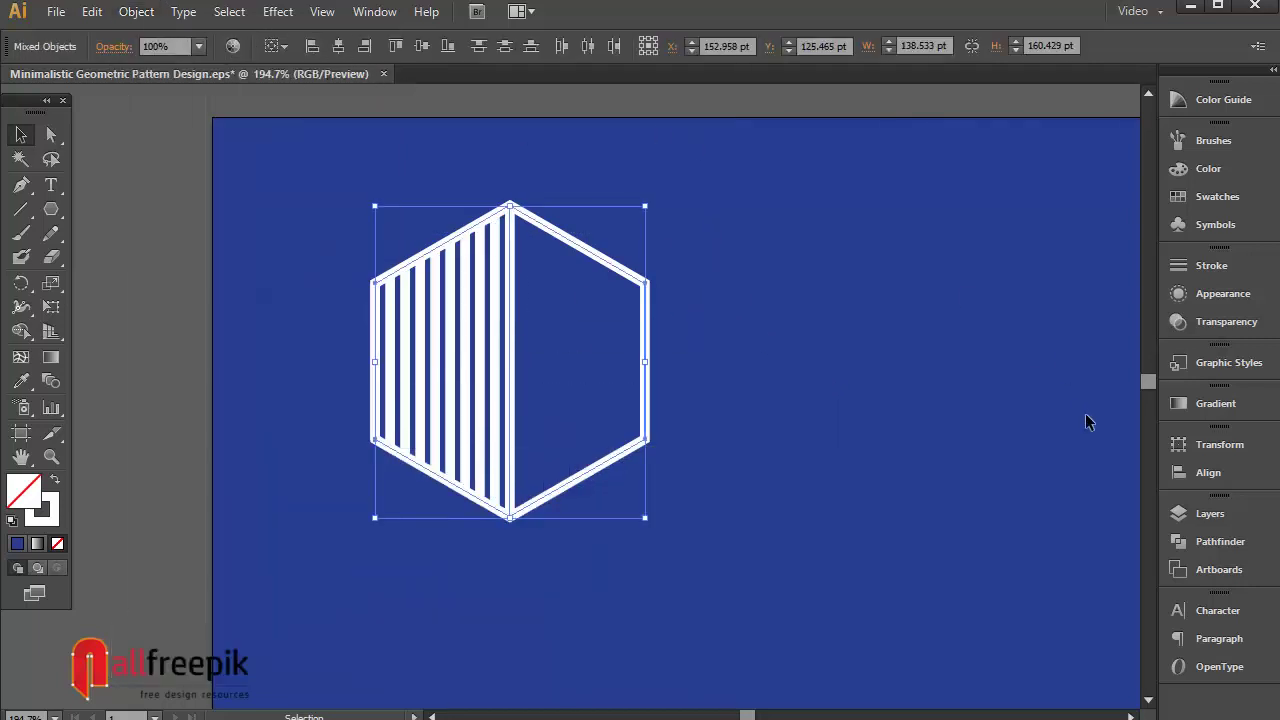
Change the stroke weight of all the hexagon's lines to 4 pt in the Stroke panel
{"action": "left_click", "coordinate": [1208, 266]}
{"action": "left_click", "coordinate": [1068, 277]}
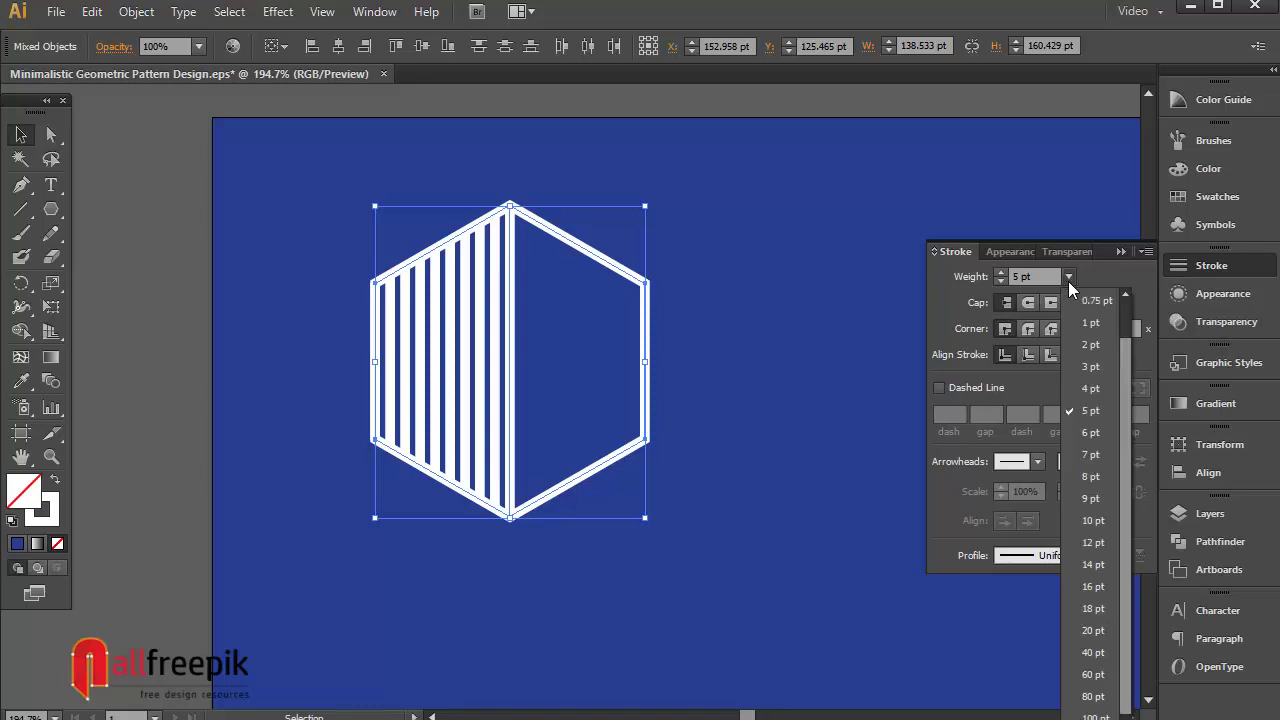
{"action": "left_click", "coordinate": [1082, 394]}
{"action": "left_click", "coordinate": [680, 206]}
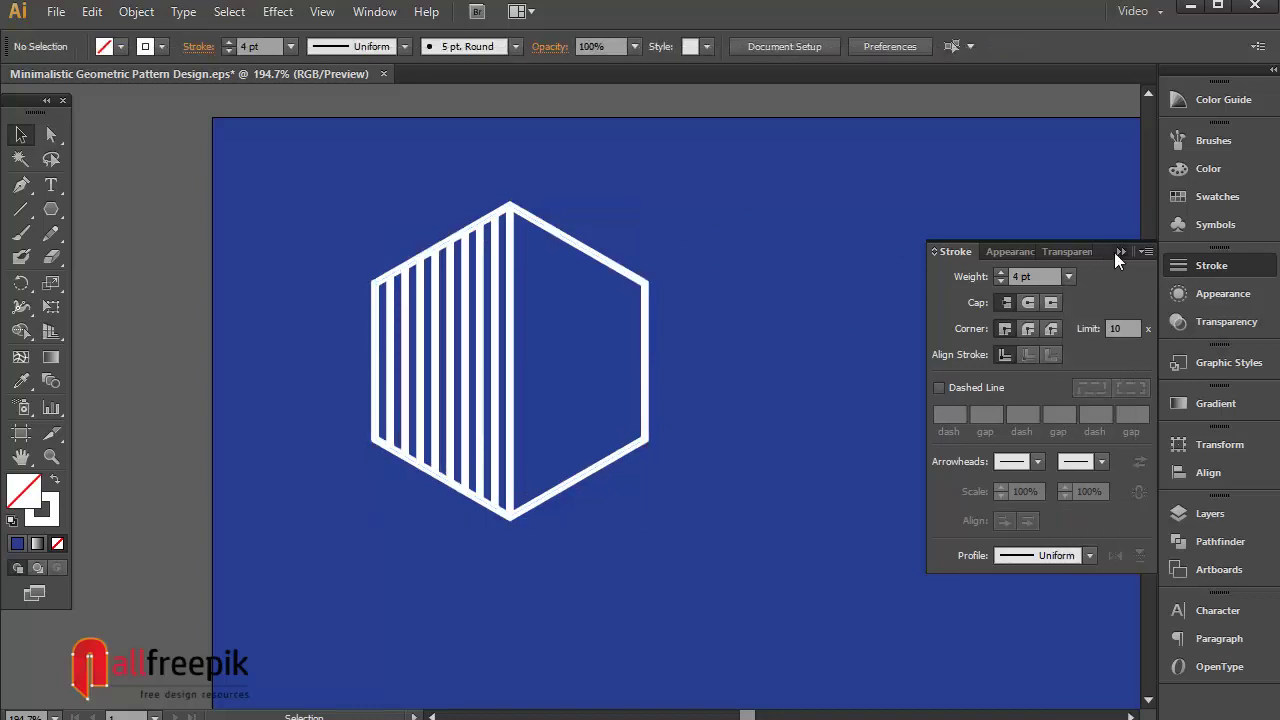
{"action": "left_click", "coordinate": [1114, 252]}
{"action": "left_click_drag", "start_coordinate": [622, 173], "coordinate": [305, 328]}
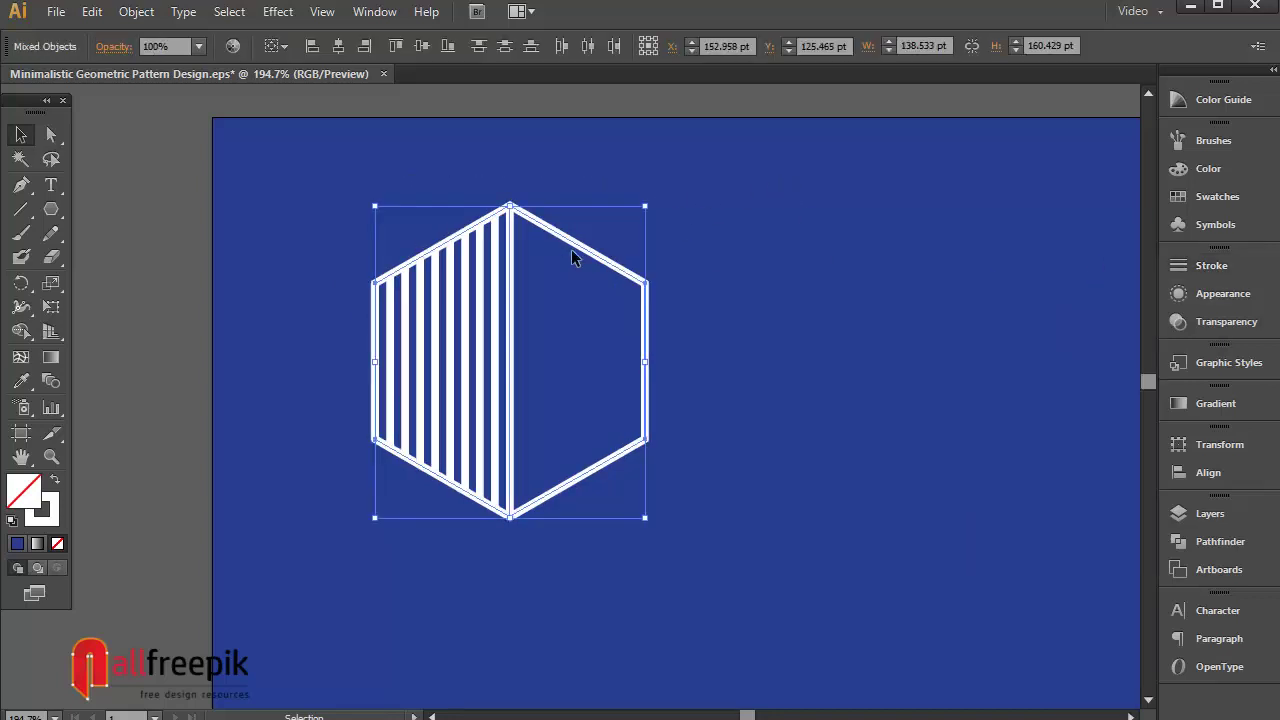
{"action": "left_click", "coordinate": [589, 256], "text": "shift"}
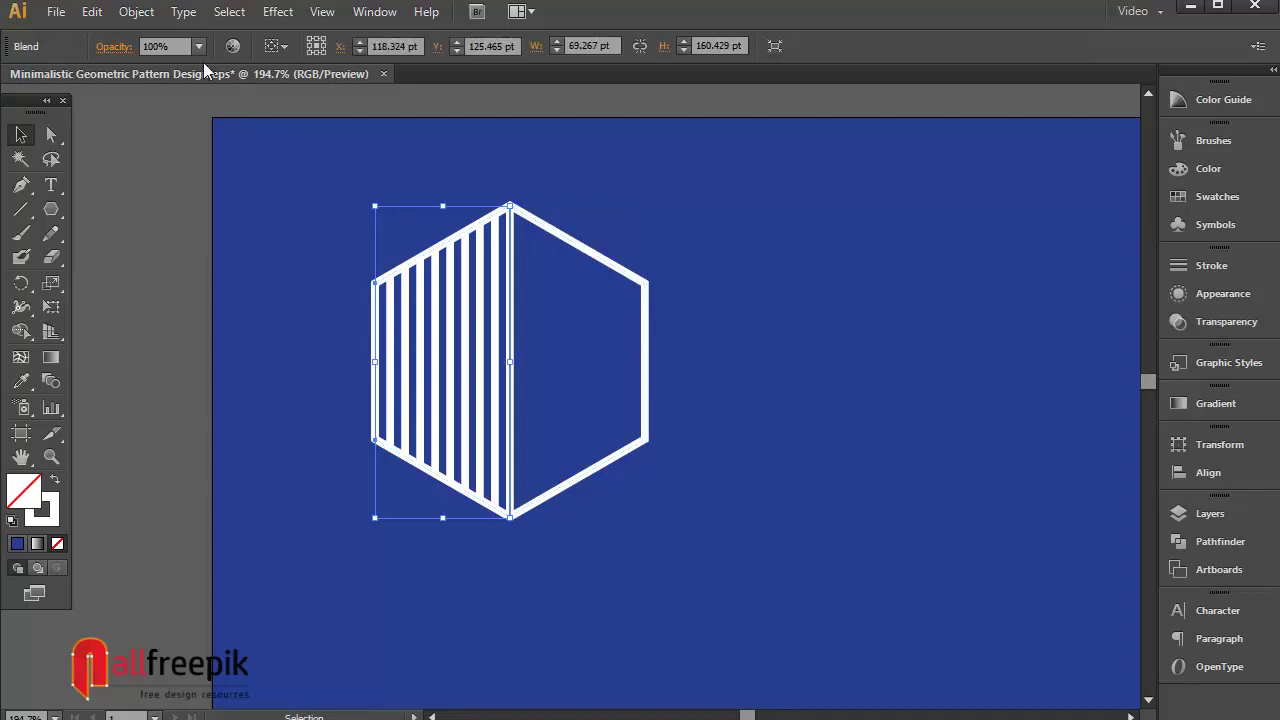
Group the striped blend and paste a copy in front of it
{"action": "left_click", "coordinate": [136, 11]}
{"action": "left_click", "coordinate": [162, 85]}
{"action": "left_click", "coordinate": [804, 270]}
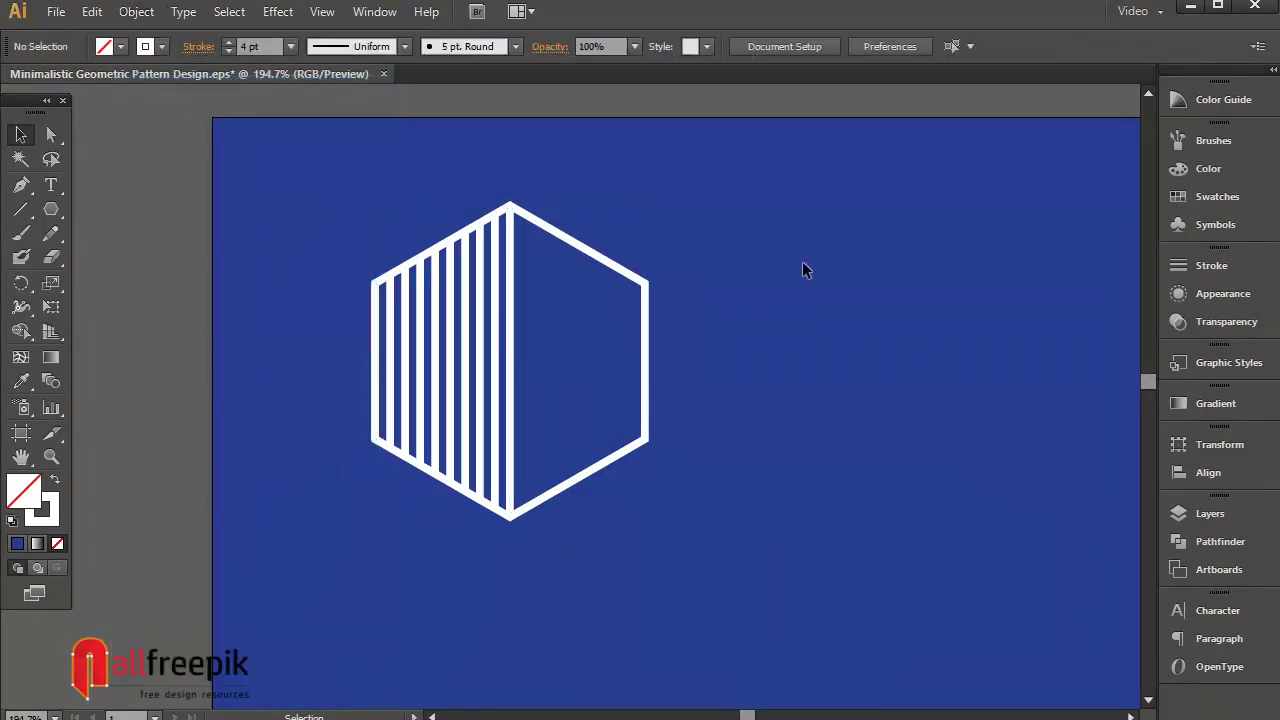
{"action": "left_click", "coordinate": [512, 343]}
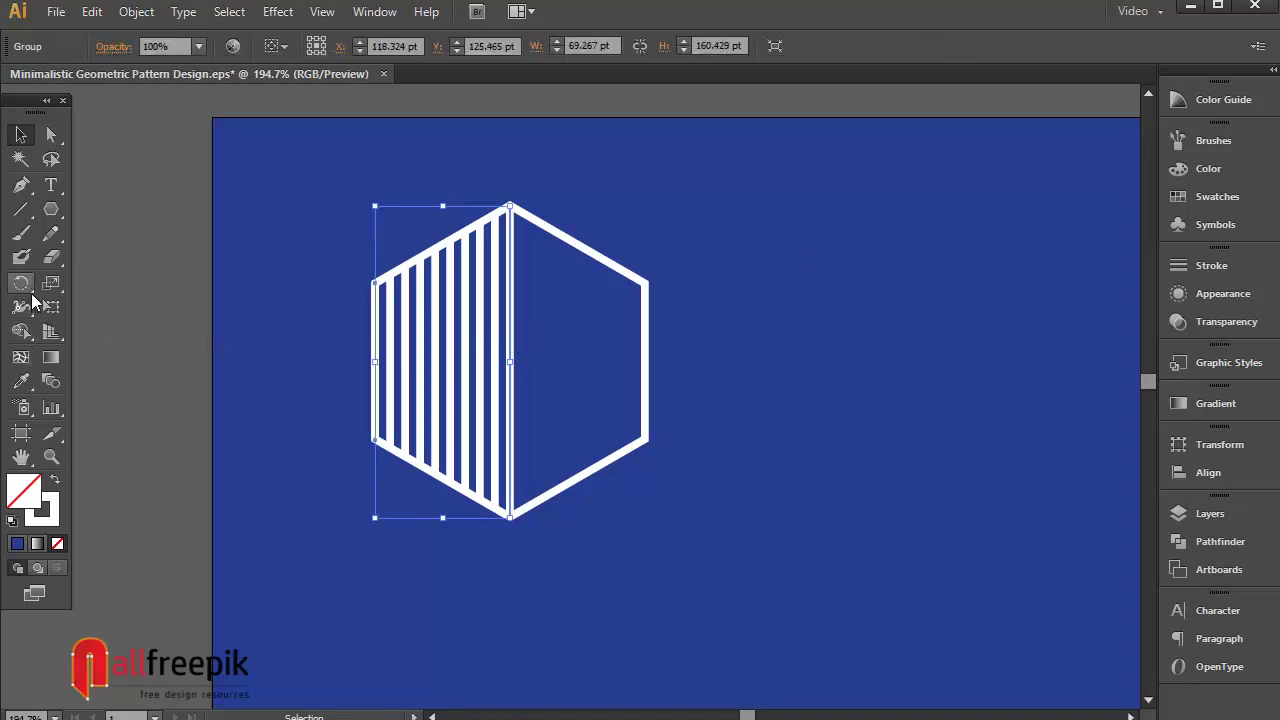
{"action": "left_click", "coordinate": [93, 13]}
{"action": "left_click", "coordinate": [122, 108]}
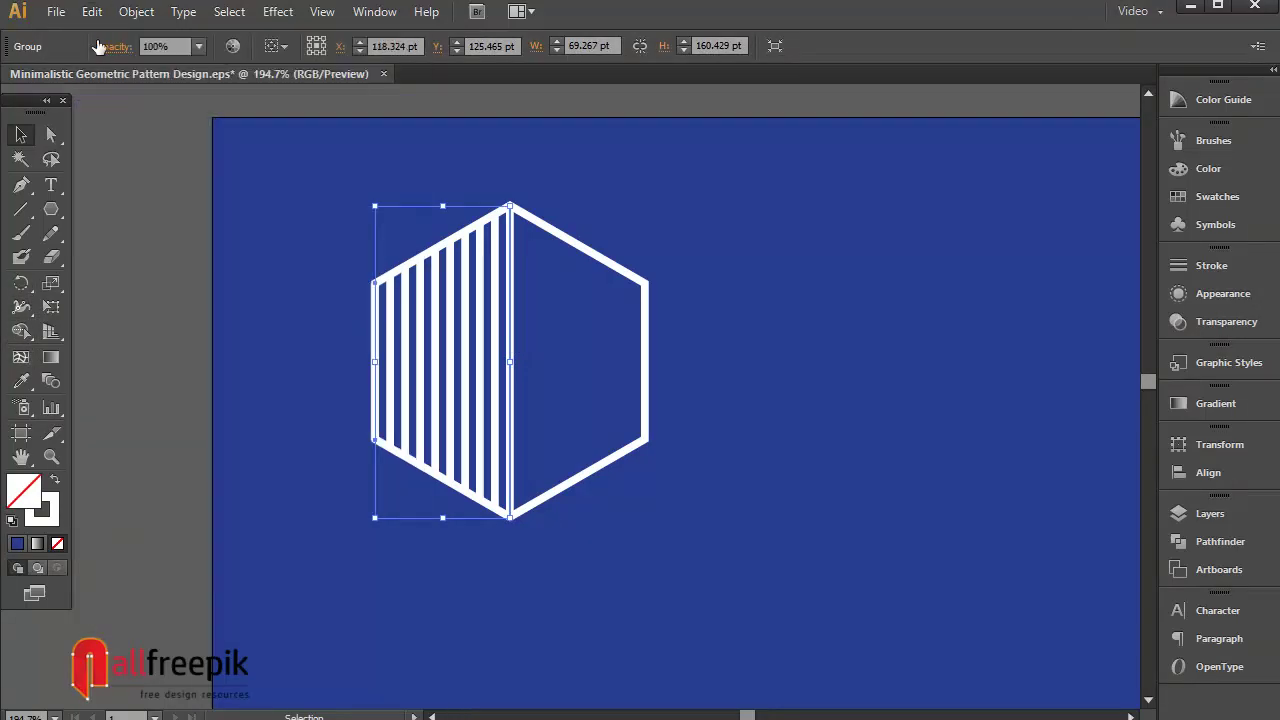
{"action": "left_click", "coordinate": [91, 11]}
{"action": "left_click", "coordinate": [145, 155]}
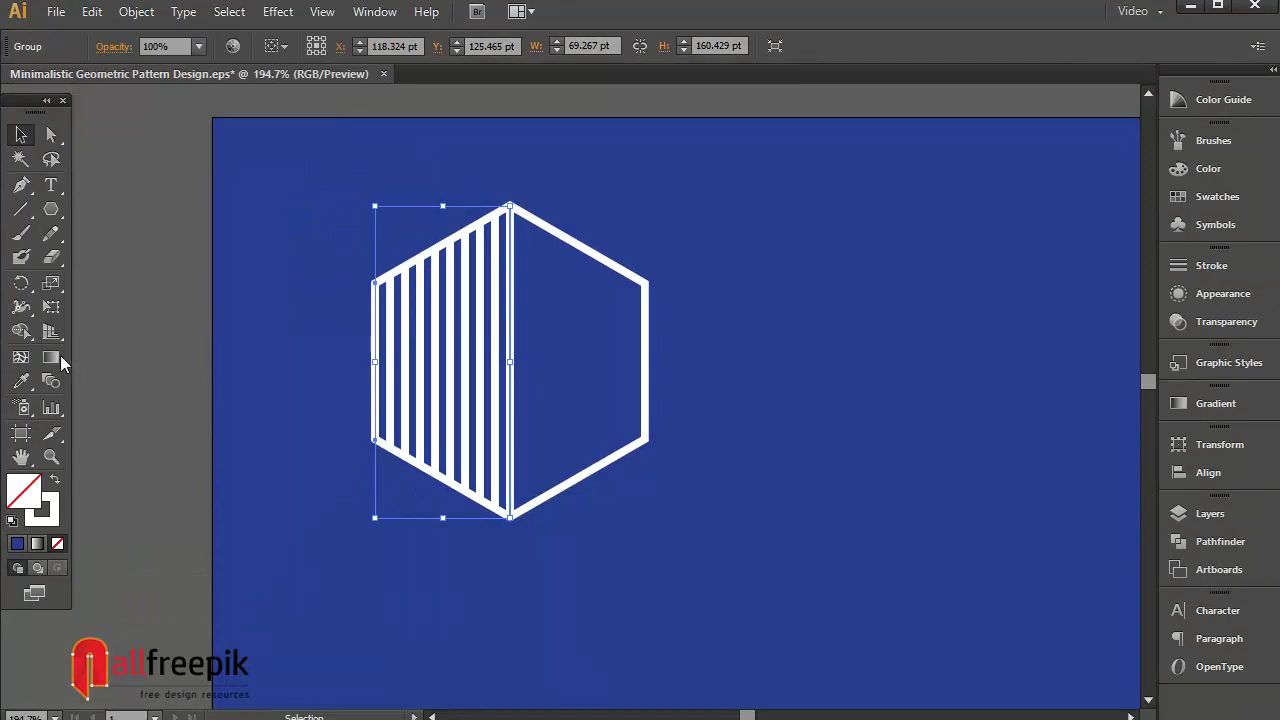
Rotate the copy -120° and move it into the cube's top face
{"action": "double_click", "coordinate": [22, 284]}
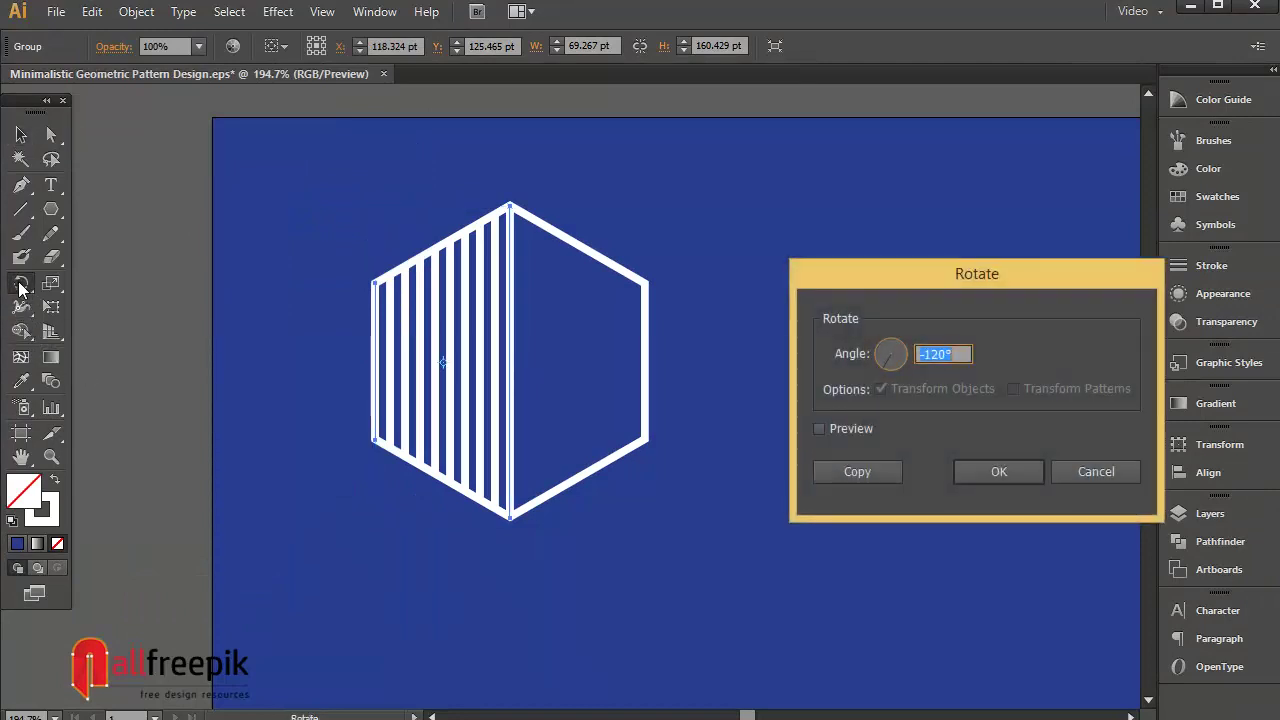
{"action": "left_click", "coordinate": [992, 477]}
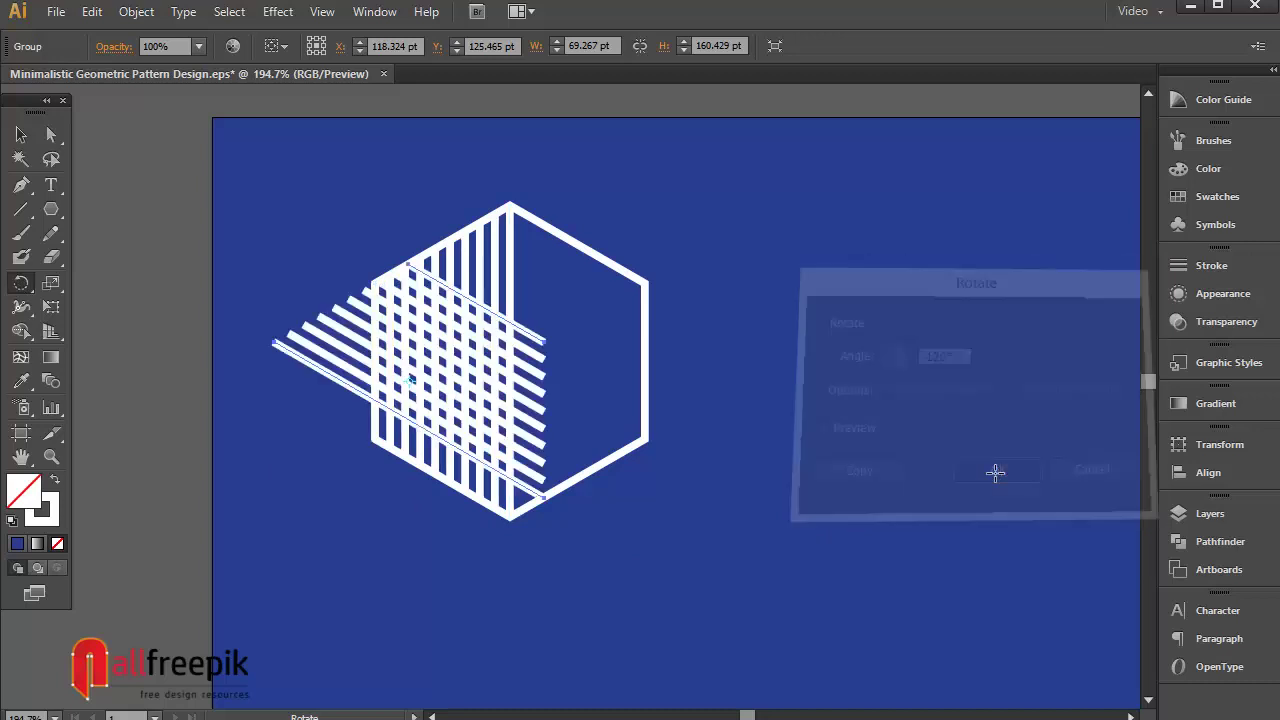
{"action": "left_click", "coordinate": [22, 136]}
{"action": "left_click", "coordinate": [528, 323]}
{"action": "left_click_drag", "start_coordinate": [528, 323], "coordinate": [605, 272]}
{"action": "left_click", "coordinate": [780, 291]}
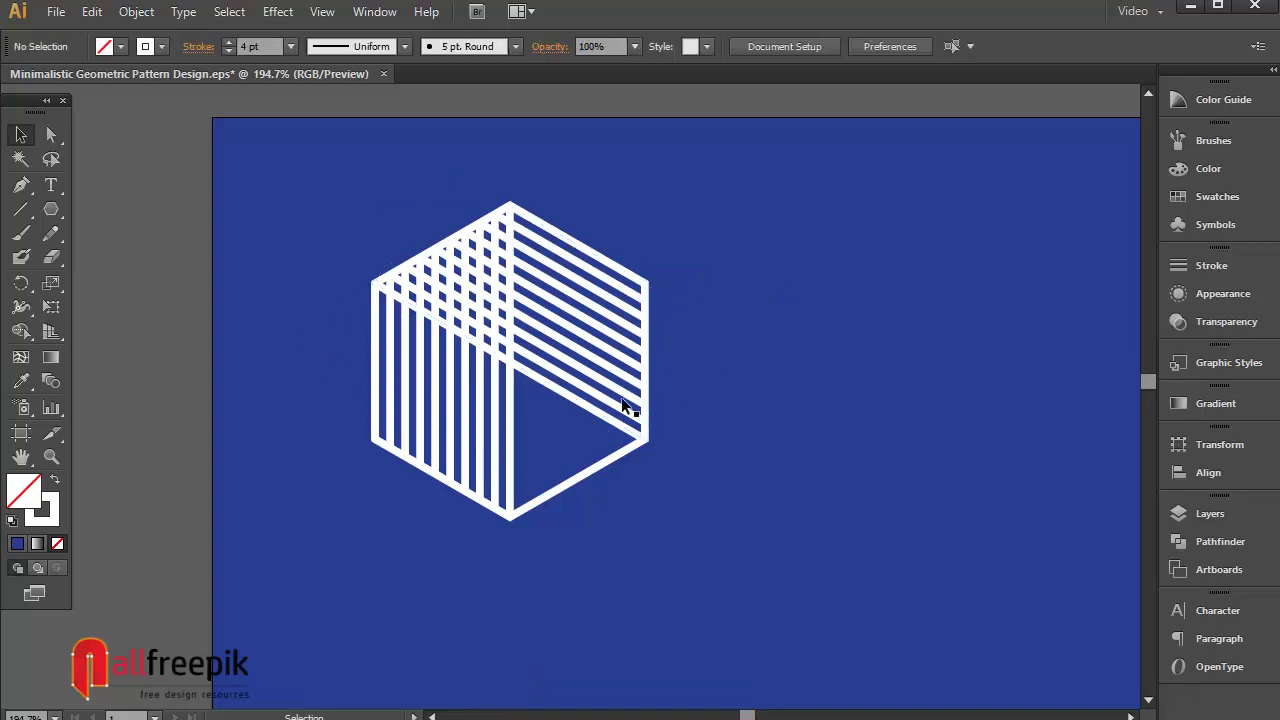
Copy the striped left face and paste it in front
{"action": "left_click", "coordinate": [492, 424]}
{"action": "left_click", "coordinate": [91, 11]}
{"action": "left_click", "coordinate": [123, 107]}
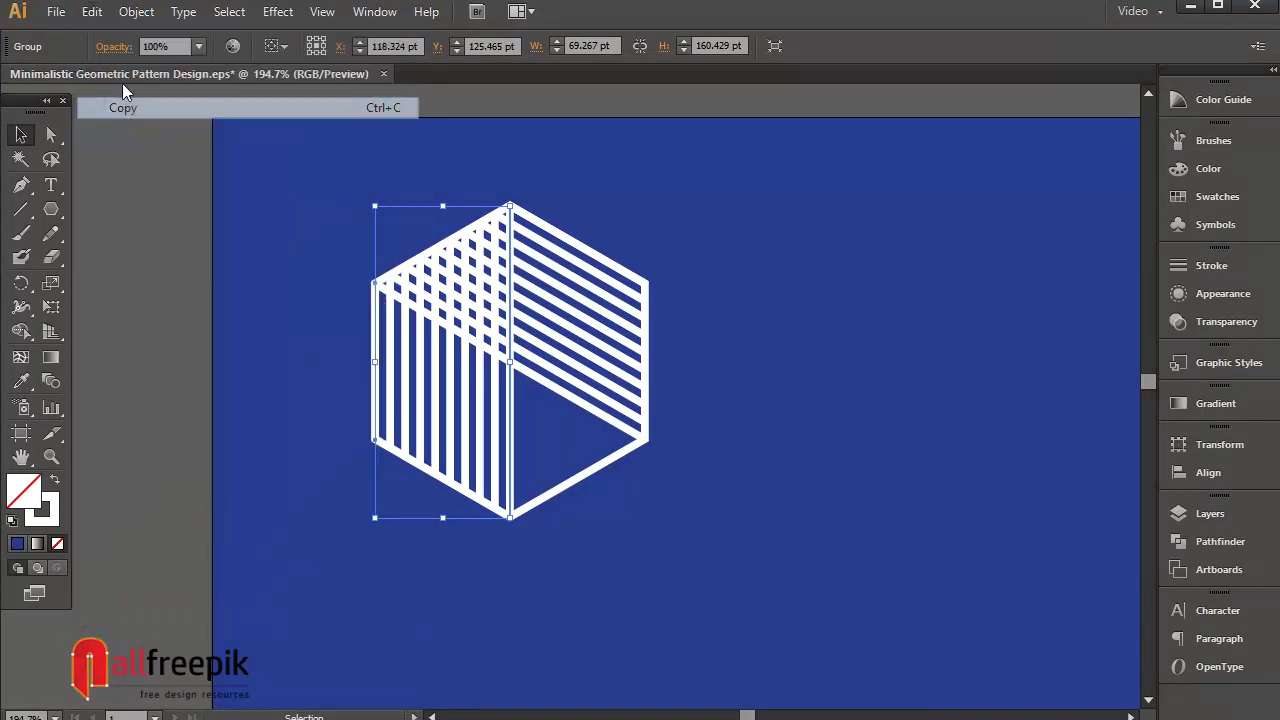
{"action": "left_click", "coordinate": [92, 11]}
{"action": "left_click", "coordinate": [144, 151]}
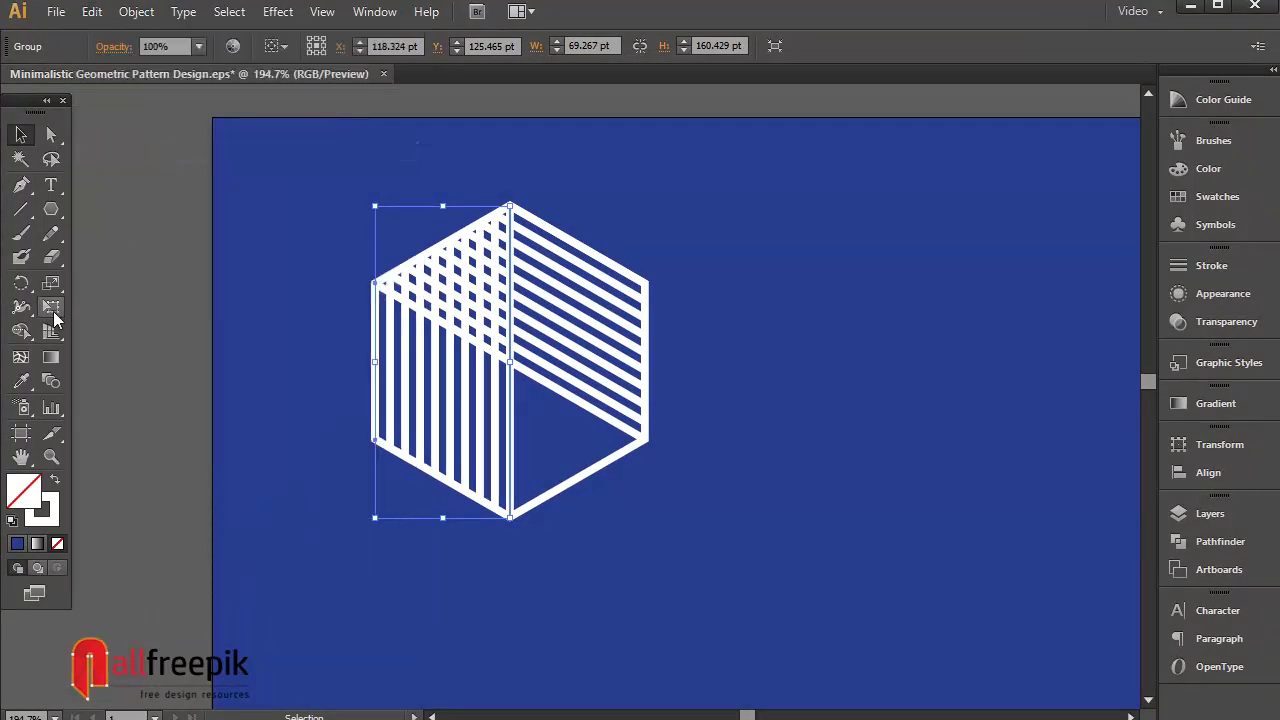
Rotate the copy -120° and move it into the cube's lower-right face
{"action": "double_click", "coordinate": [21, 284]}
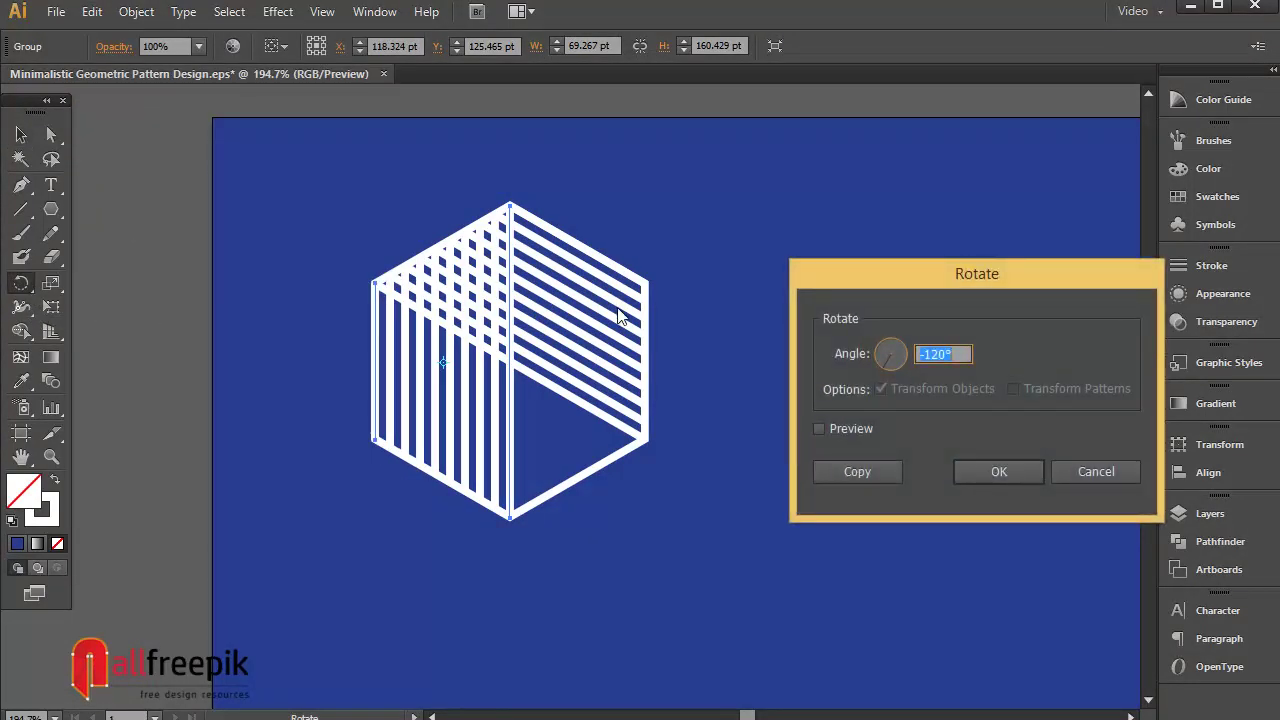
{"action": "key", "text": "Right"}
{"action": "key", "text": "Return"}
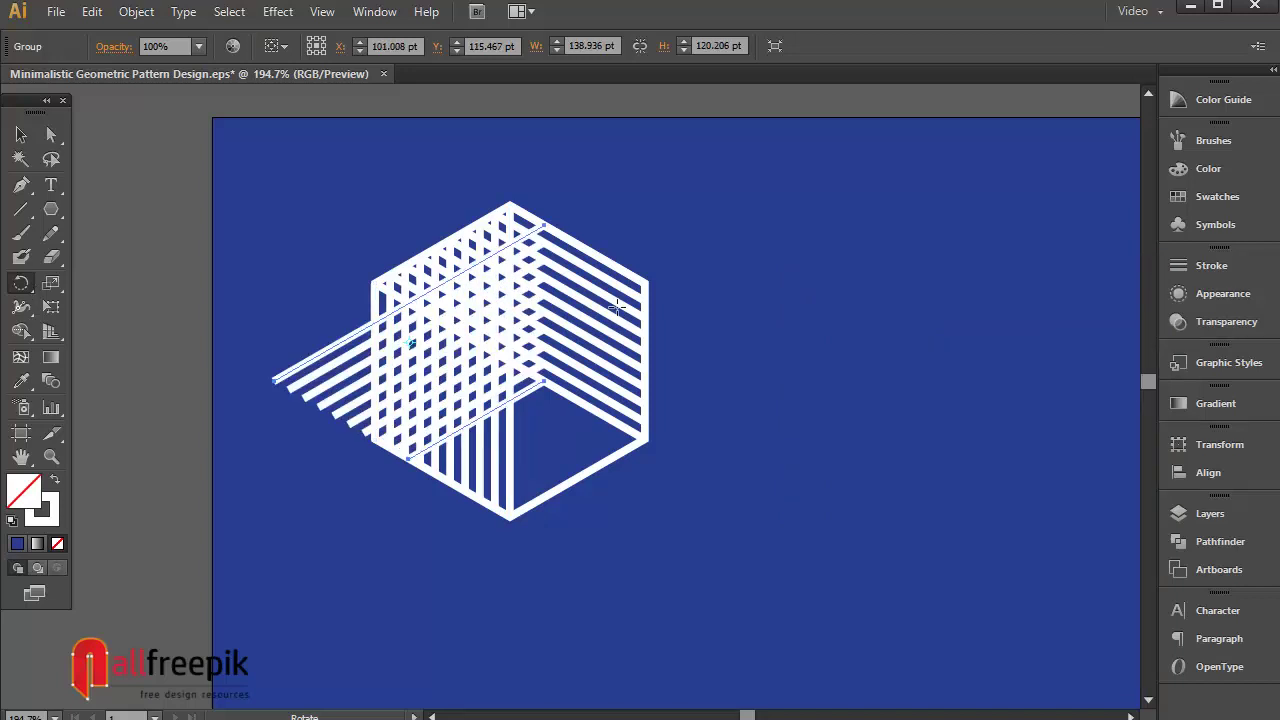
{"action": "left_click", "coordinate": [21, 134]}
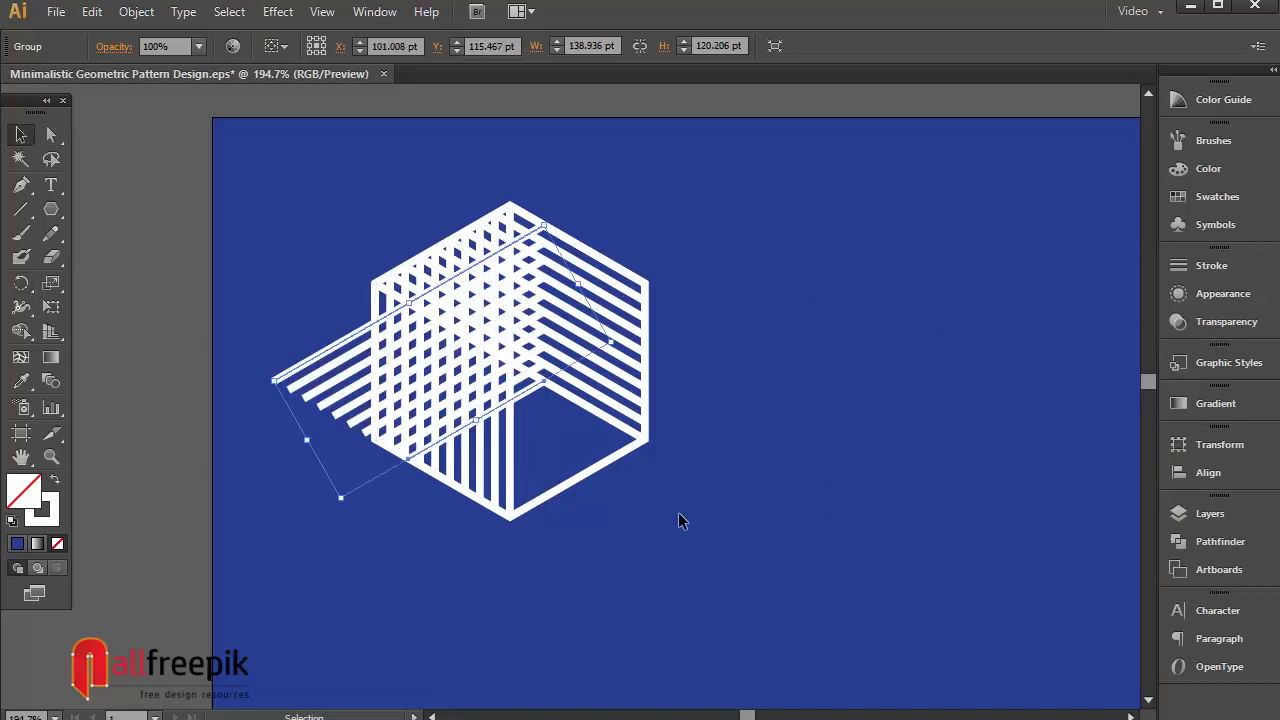
{"action": "left_click_drag", "start_coordinate": [517, 396], "coordinate": [617, 458]}
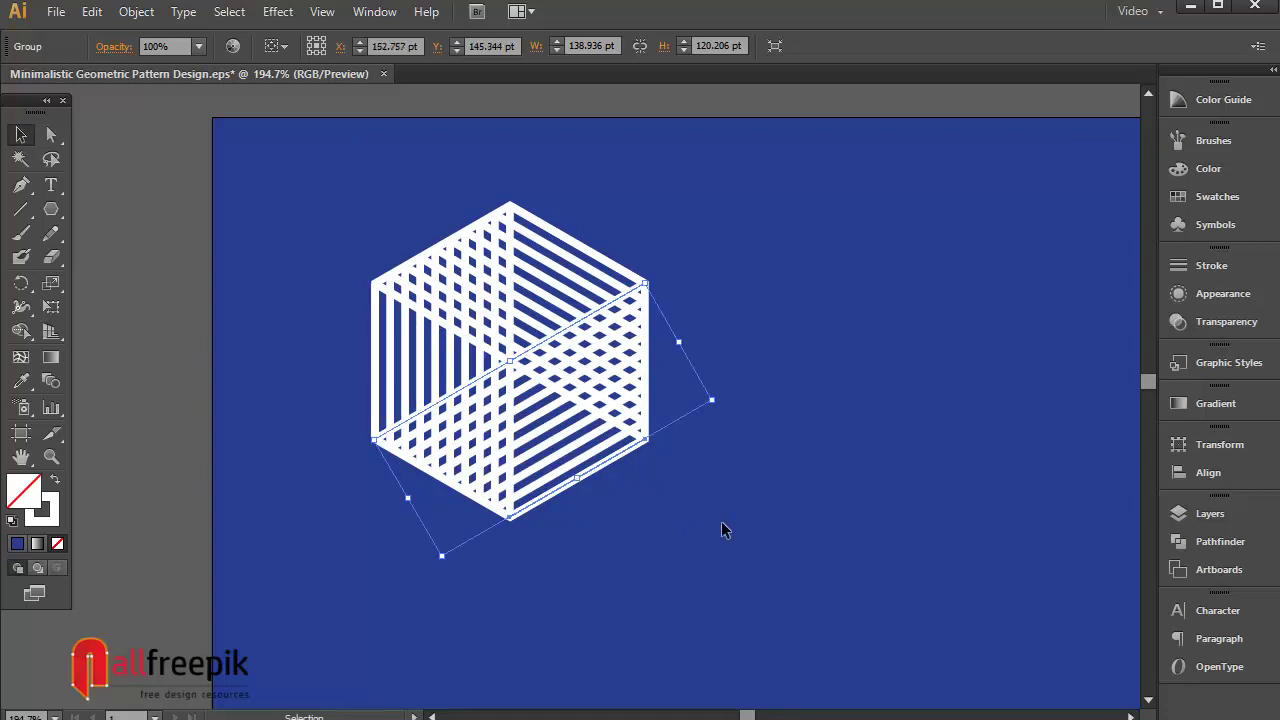
{"action": "left_click_drag", "start_coordinate": [790, 602], "coordinate": [294, 170]}
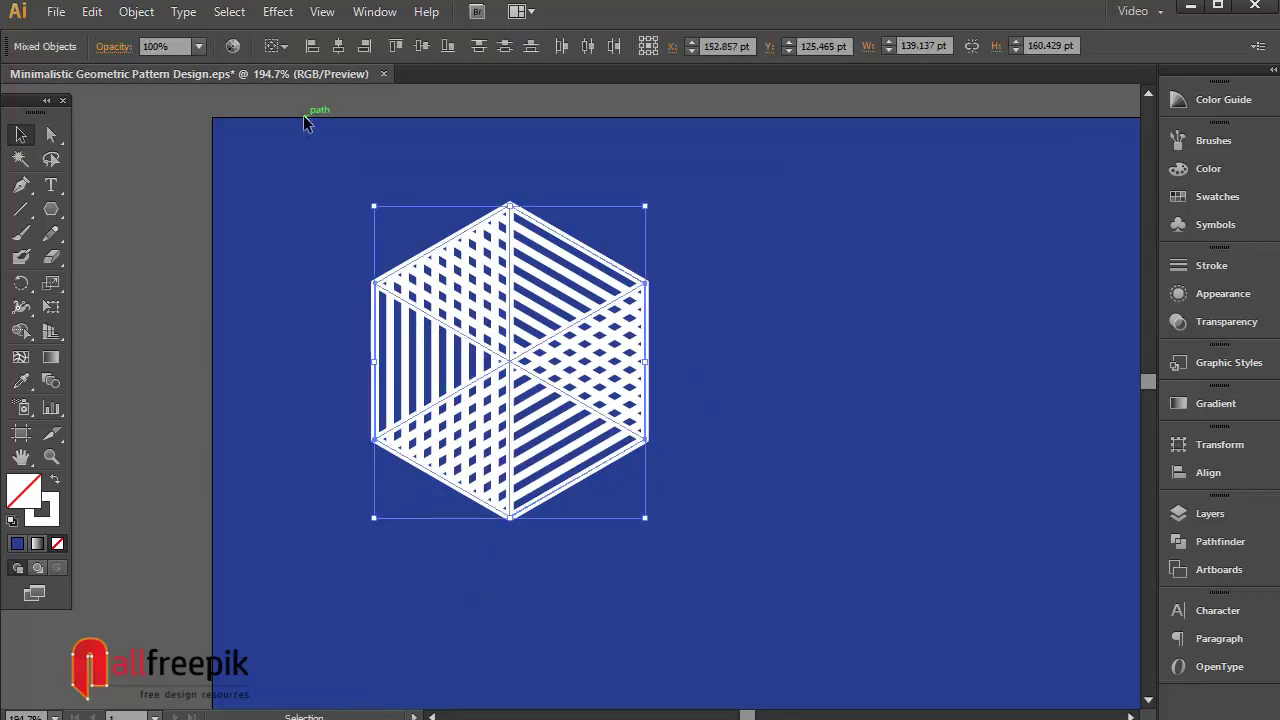
Set the stroke weight of all the hexagon's stripes and outlines to 3 pt
{"action": "left_click", "coordinate": [1196, 272]}
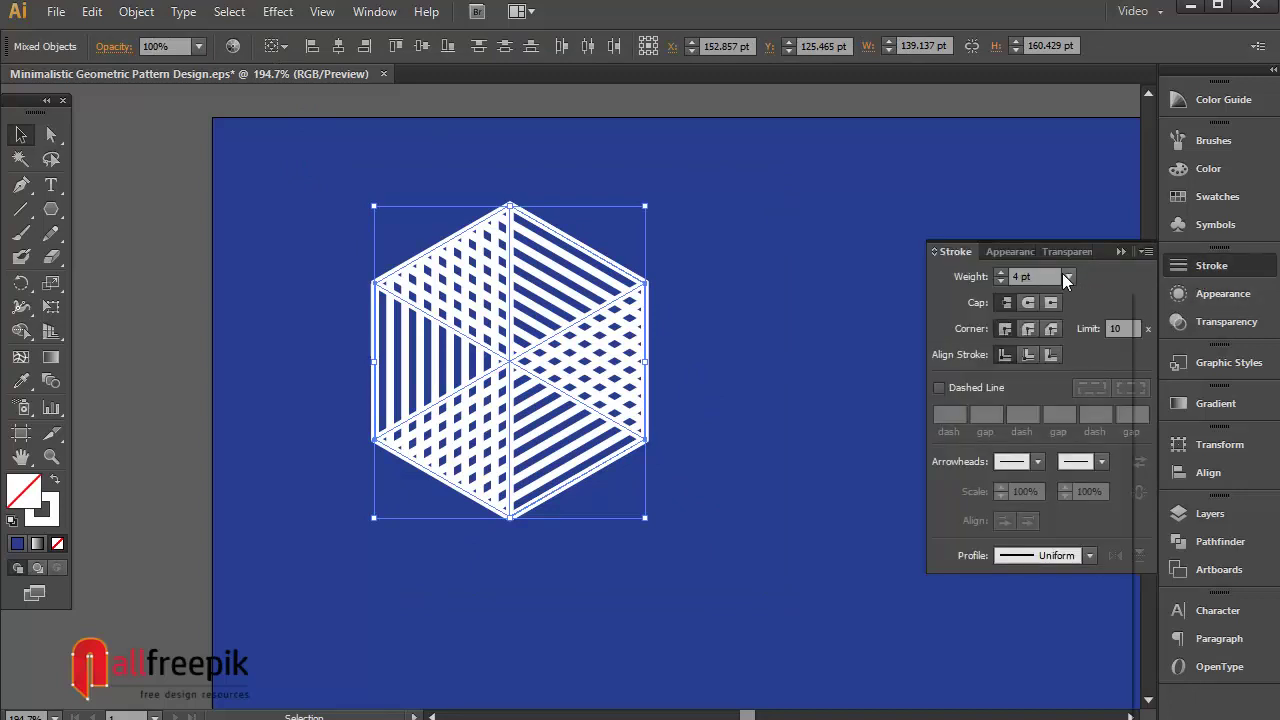
{"action": "left_click", "coordinate": [1068, 276]}
{"action": "left_click", "coordinate": [1092, 367]}
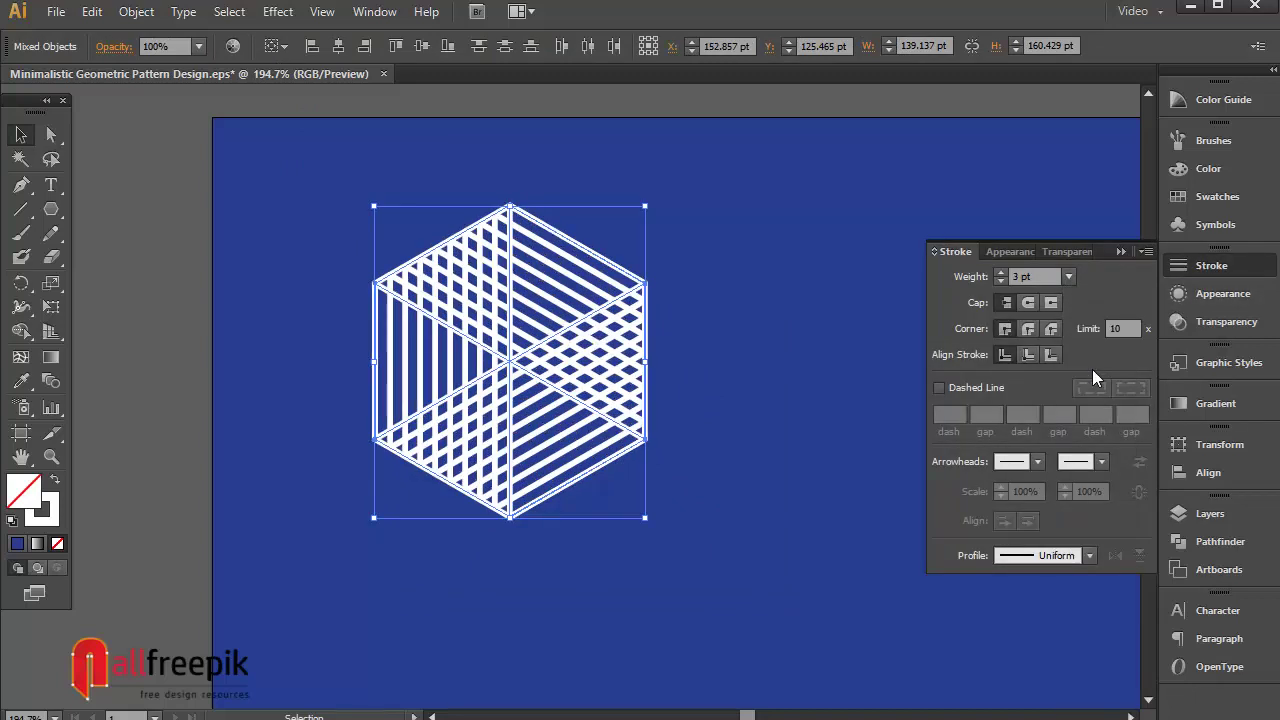
{"action": "left_click", "coordinate": [770, 333]}
{"action": "key", "text": "ctrl+minus"}
Group all the hexagon's lines into one object
{"action": "left_click_drag", "start_coordinate": [419, 321], "coordinate": [234, 560]}
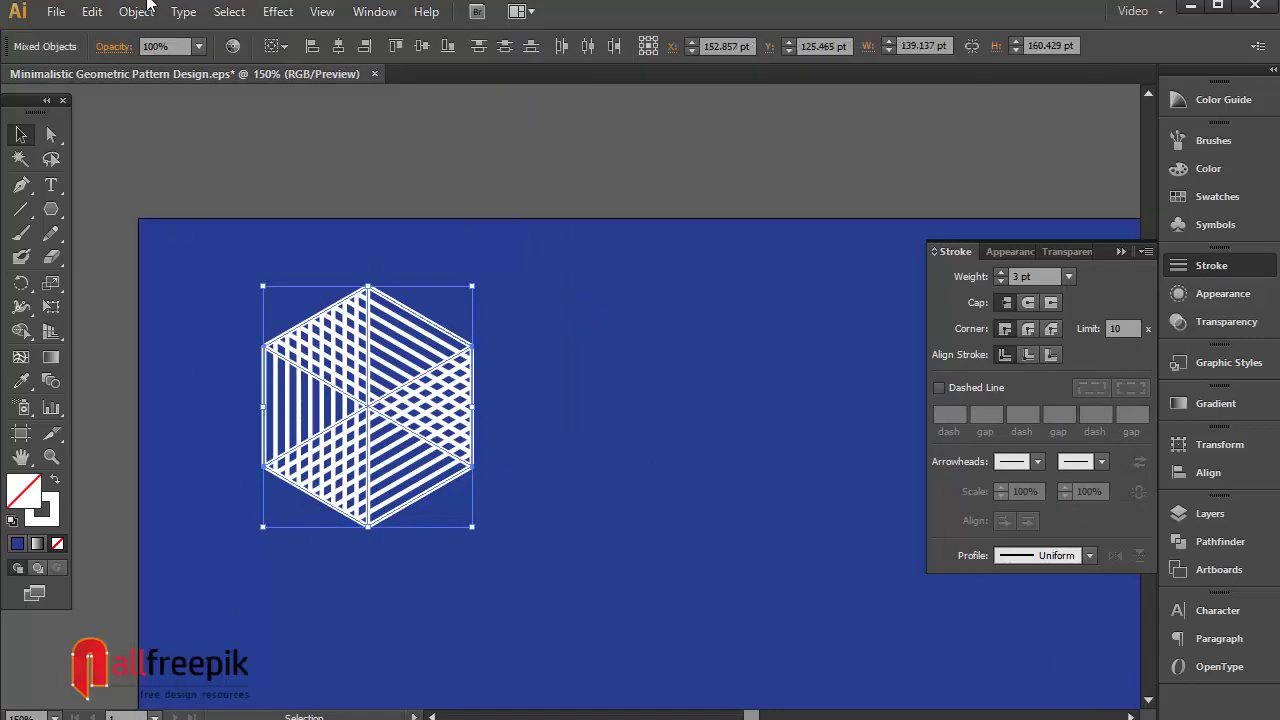
{"action": "left_click", "coordinate": [136, 11]}
{"action": "left_click", "coordinate": [160, 86]}
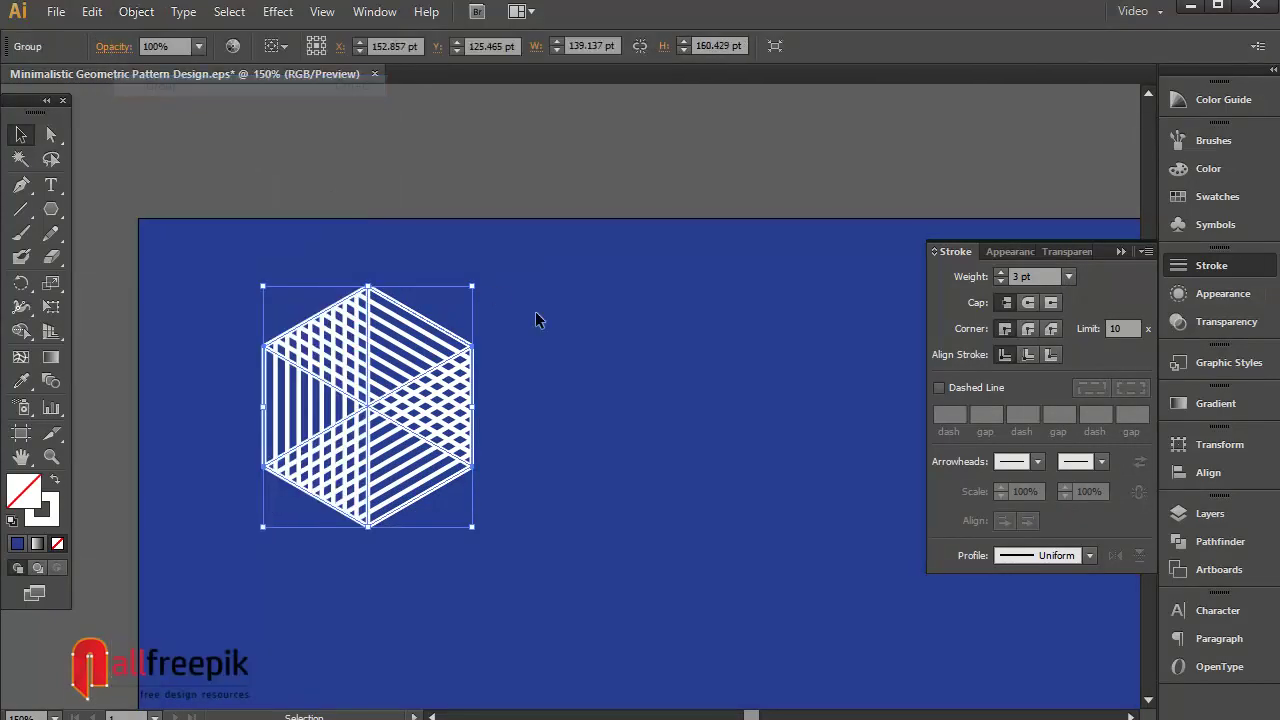
{"action": "left_click", "coordinate": [535, 311]}
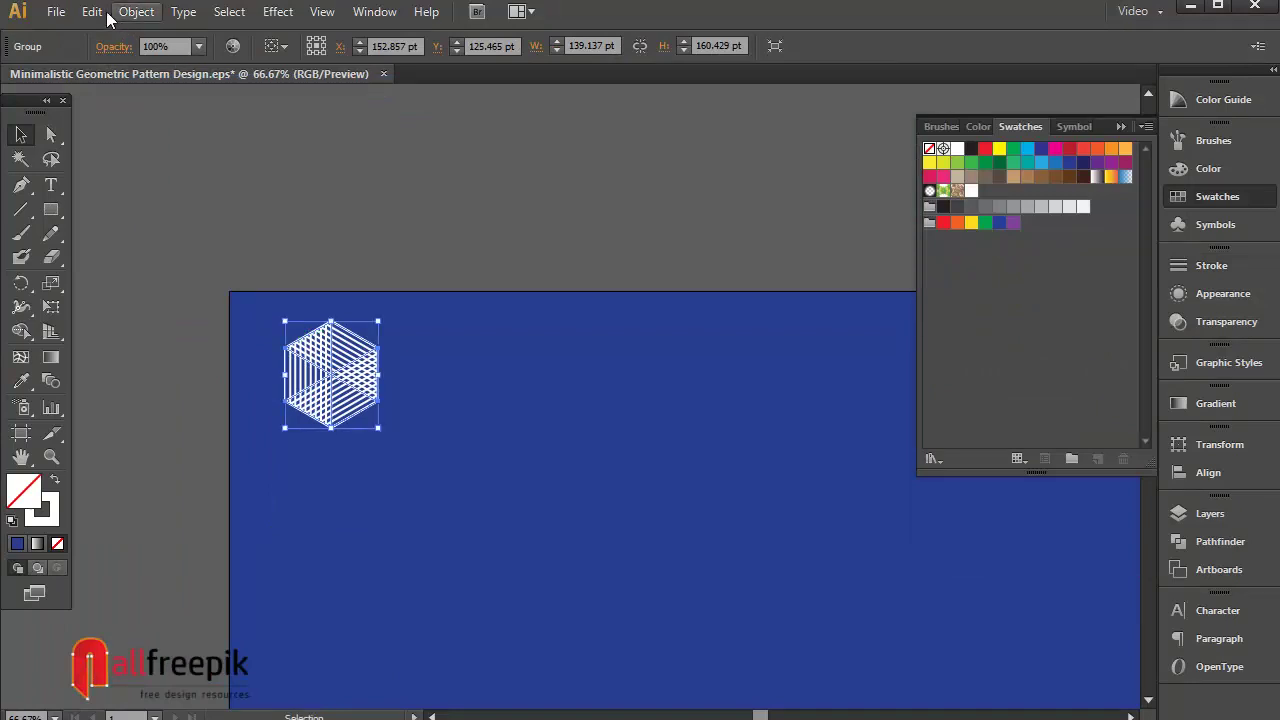
Make a pattern from the grouped cube hexagon with Hex by Row tiling
{"action": "left_click", "coordinate": [136, 11]}
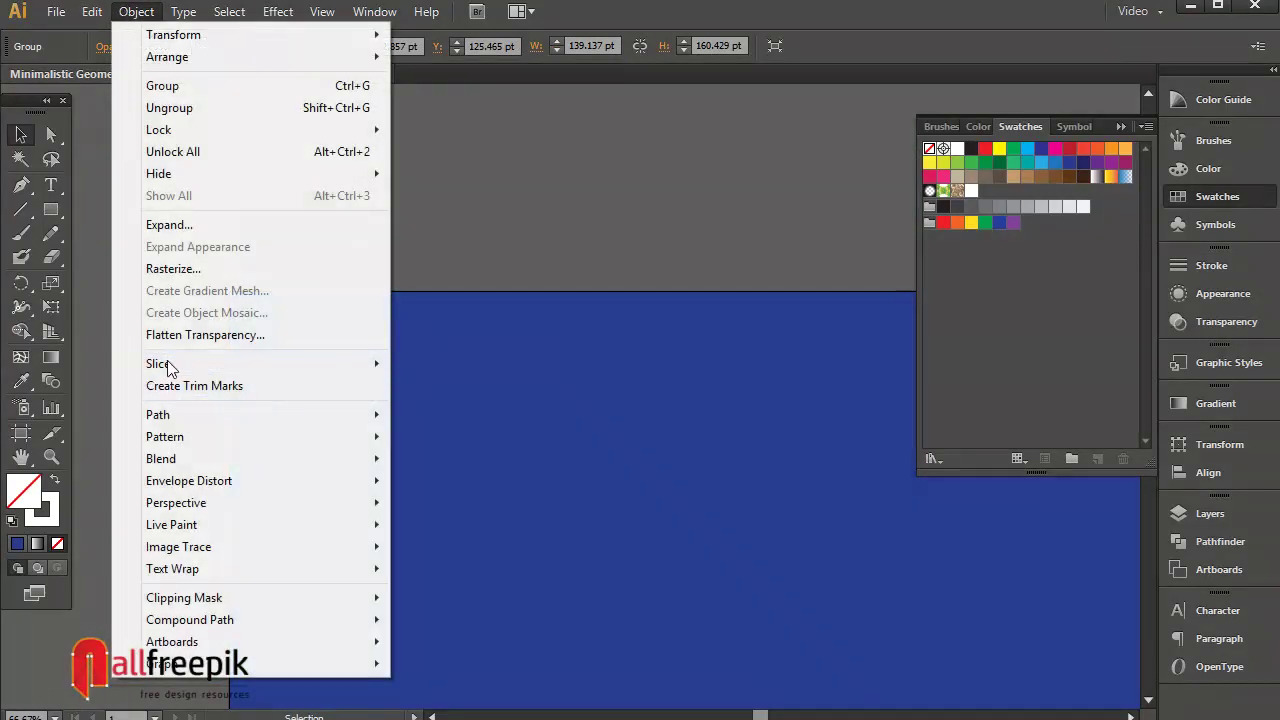
{"action": "mouse_move", "coordinate": [193, 440]}
{"action": "left_click", "coordinate": [423, 435]}
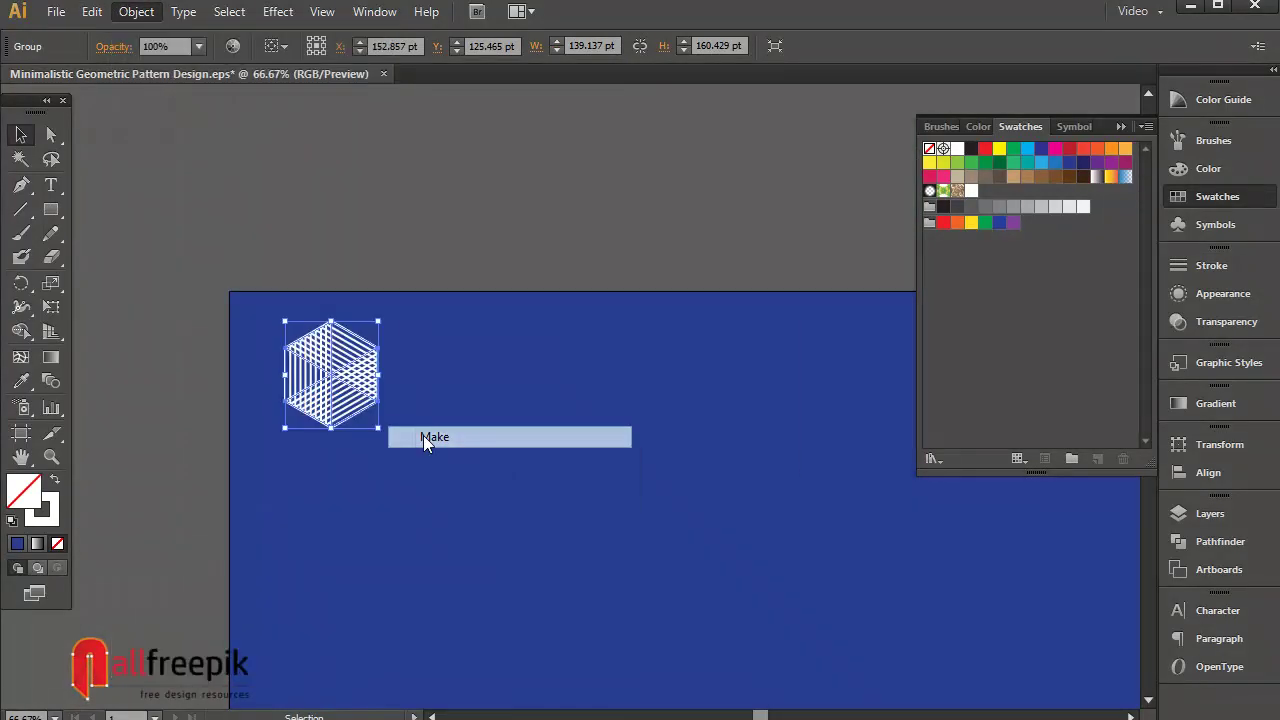
{"action": "left_click", "coordinate": [393, 293]}
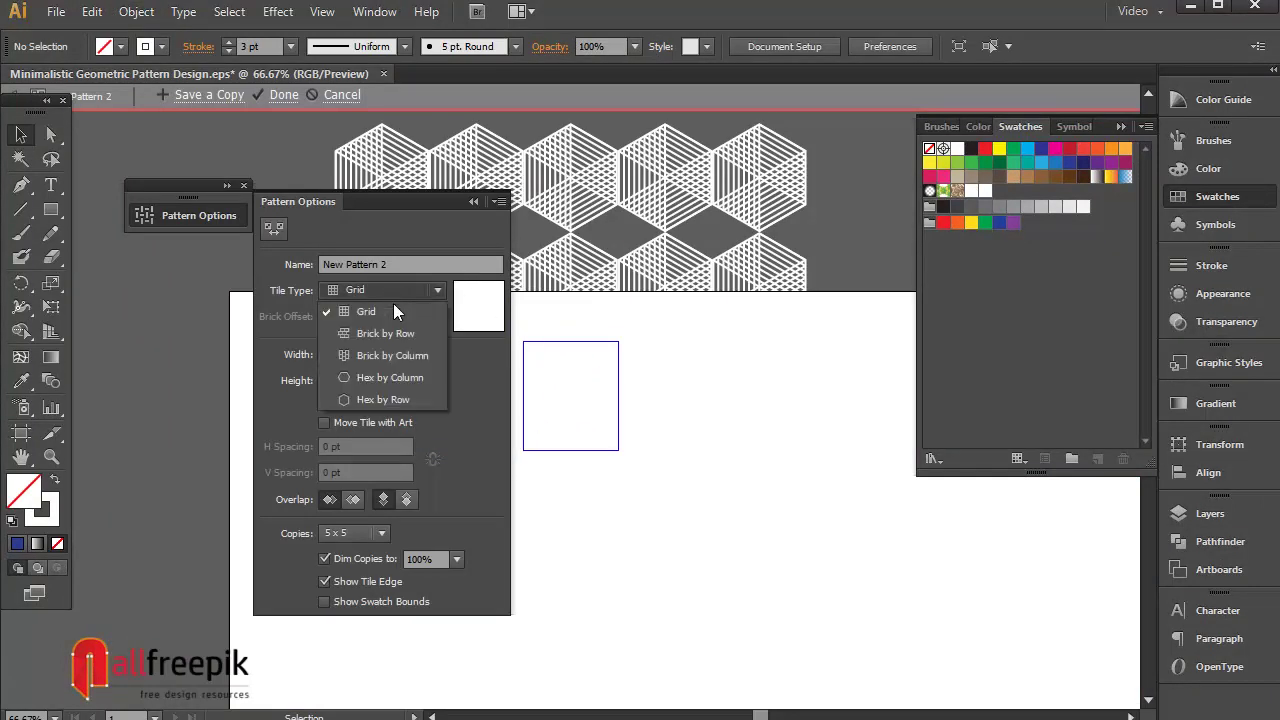
{"action": "left_click", "coordinate": [369, 396]}
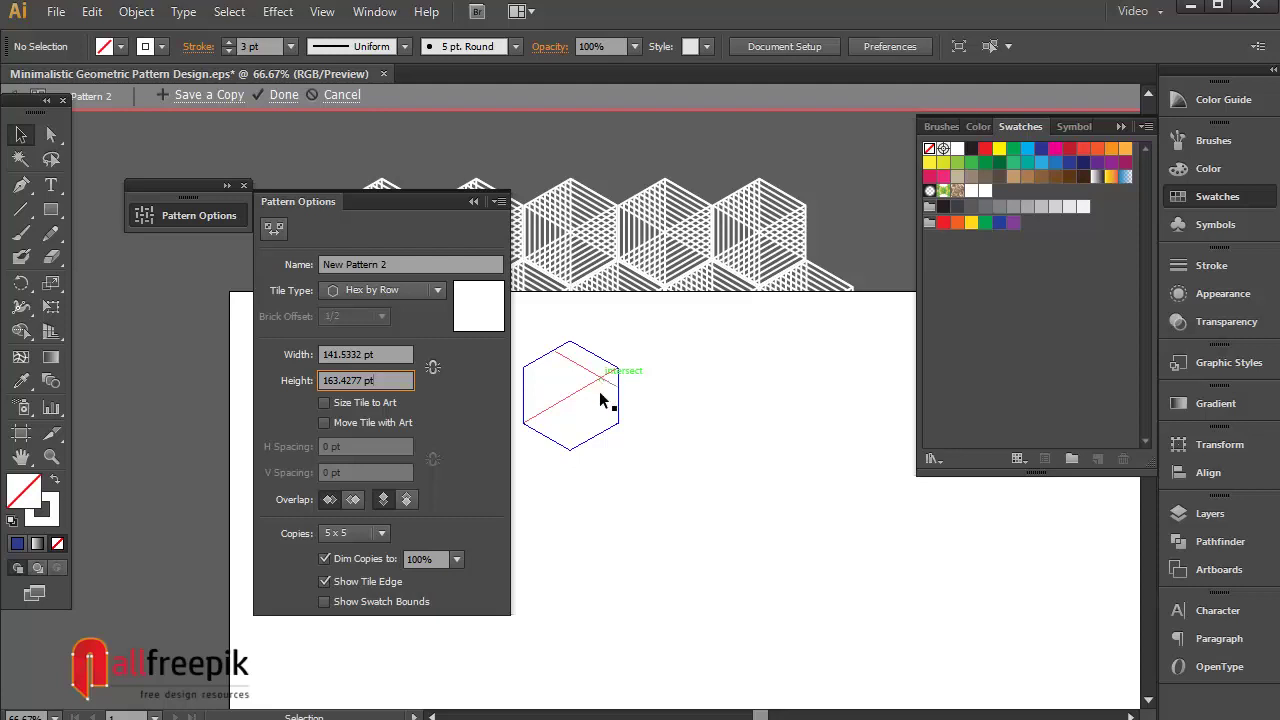
Finish the pattern and move the hexagon off the artboard onto the pasteboard
{"action": "left_click", "coordinate": [284, 95]}
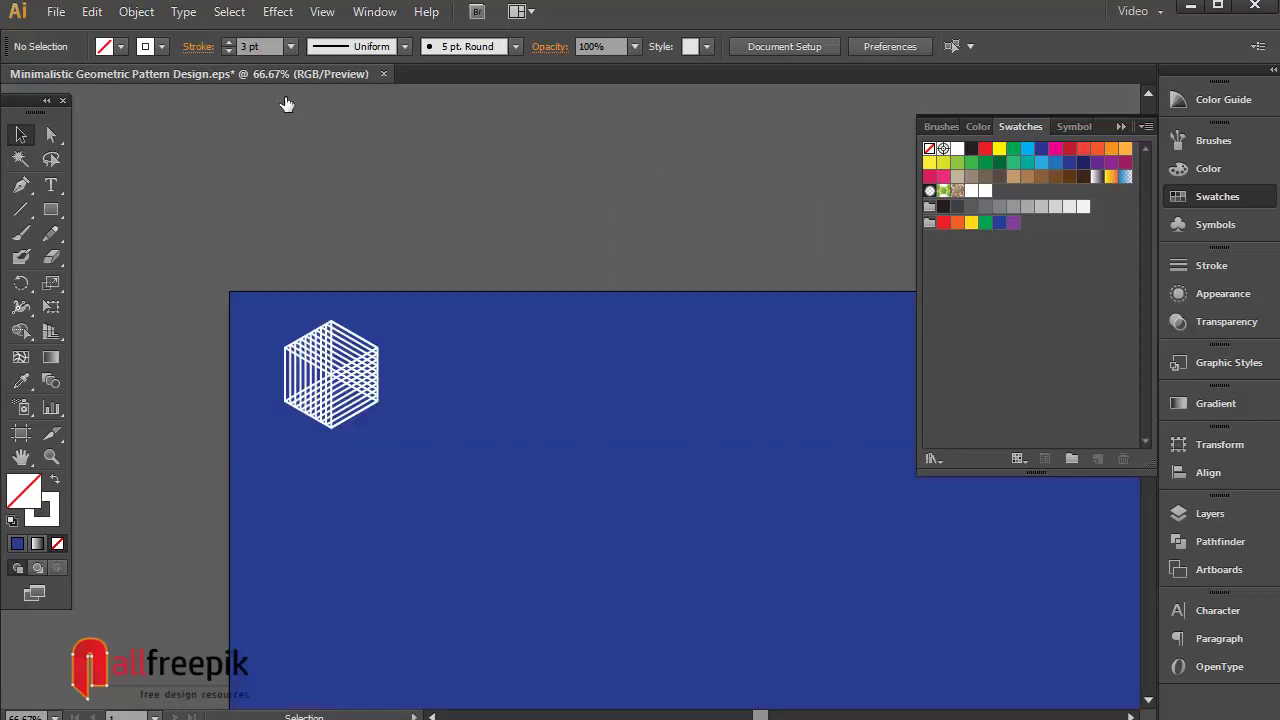
{"action": "left_click_drag", "start_coordinate": [378, 366], "coordinate": [175, 378]}
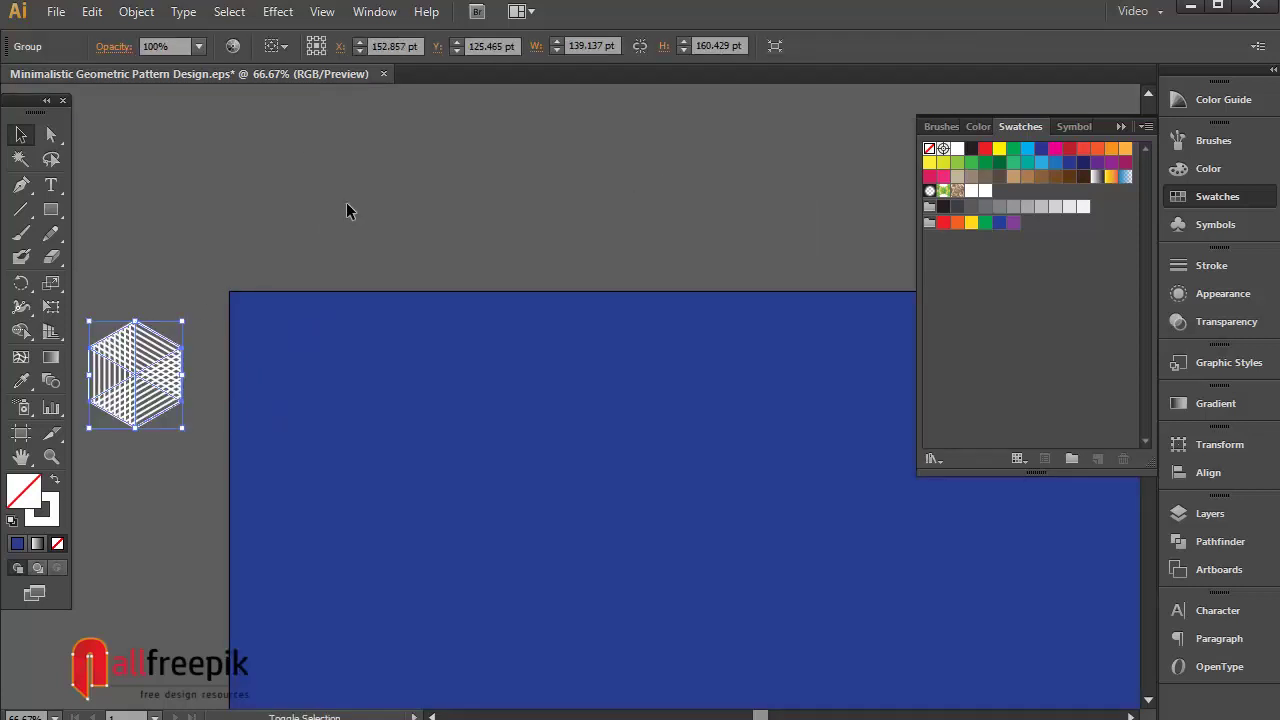
{"action": "left_click", "coordinate": [90, 208]}
Draw a large rectangle over the blue background with no outline and the hex pattern fill
{"action": "left_click", "coordinate": [51, 210]}
{"action": "left_click_drag", "start_coordinate": [277, 335], "coordinate": [882, 700]}
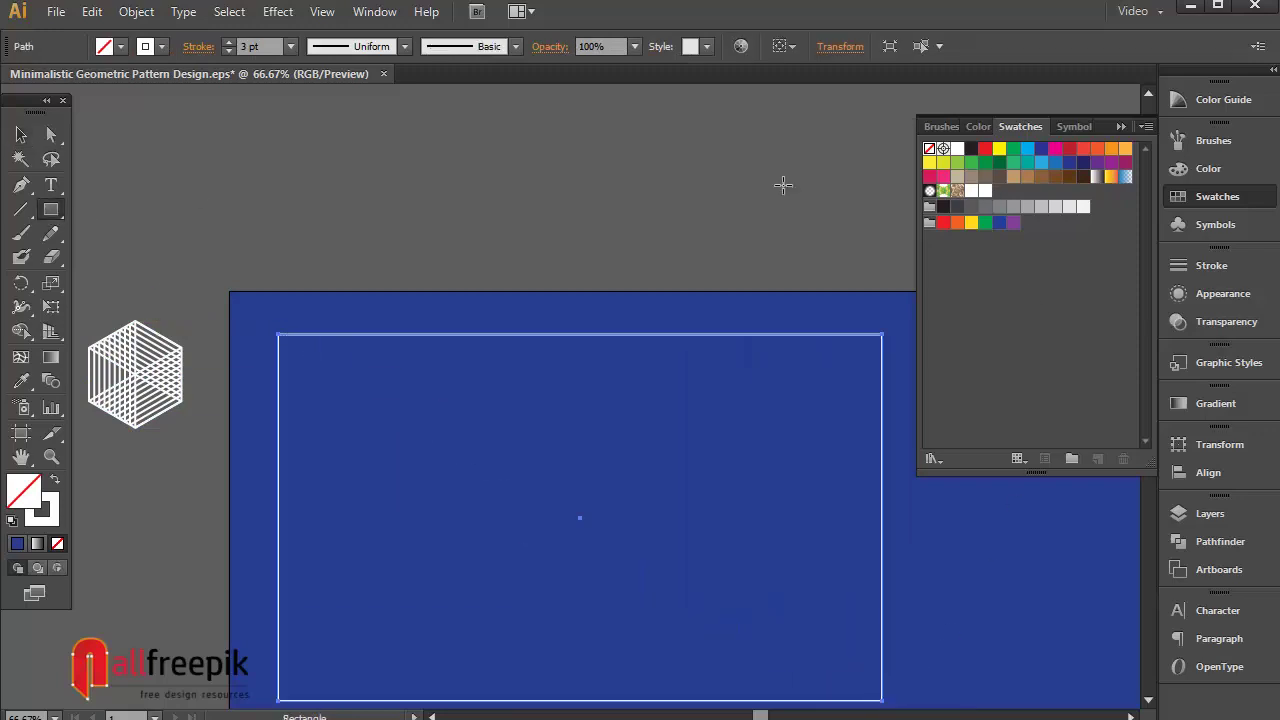
{"action": "left_click", "coordinate": [161, 47]}
{"action": "left_click", "coordinate": [8, 80]}
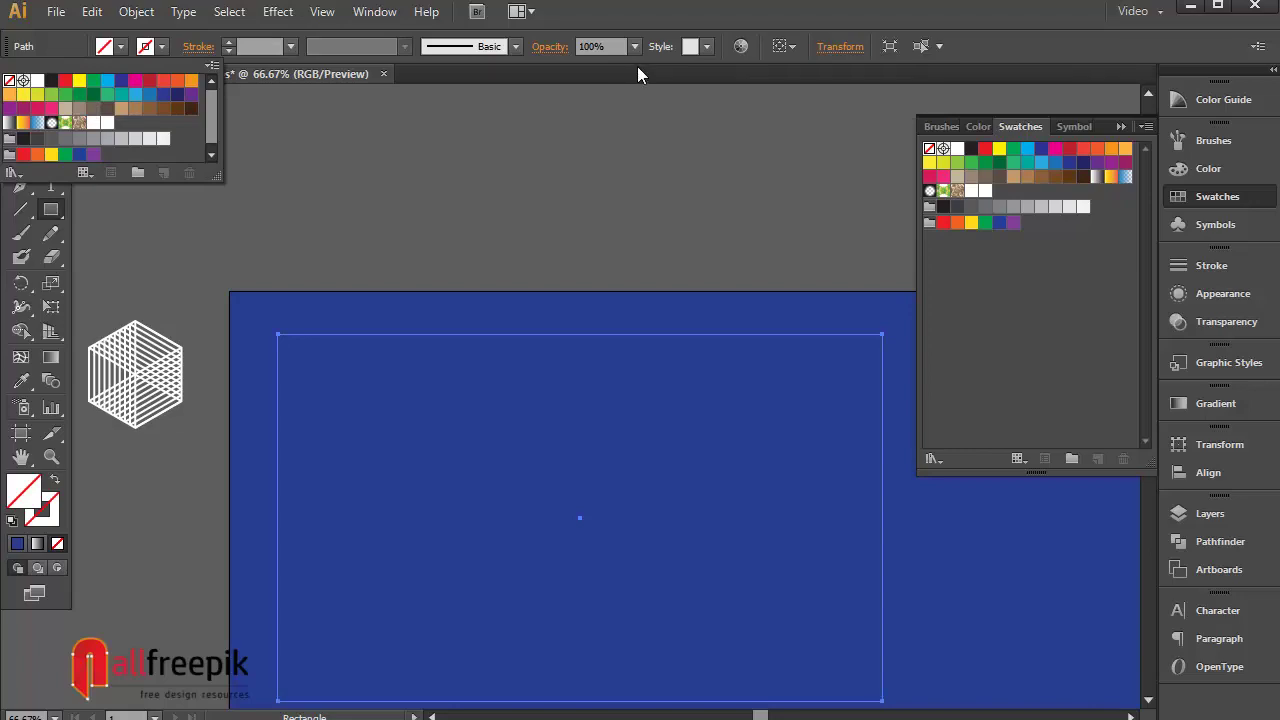
{"action": "left_click", "coordinate": [984, 191]}
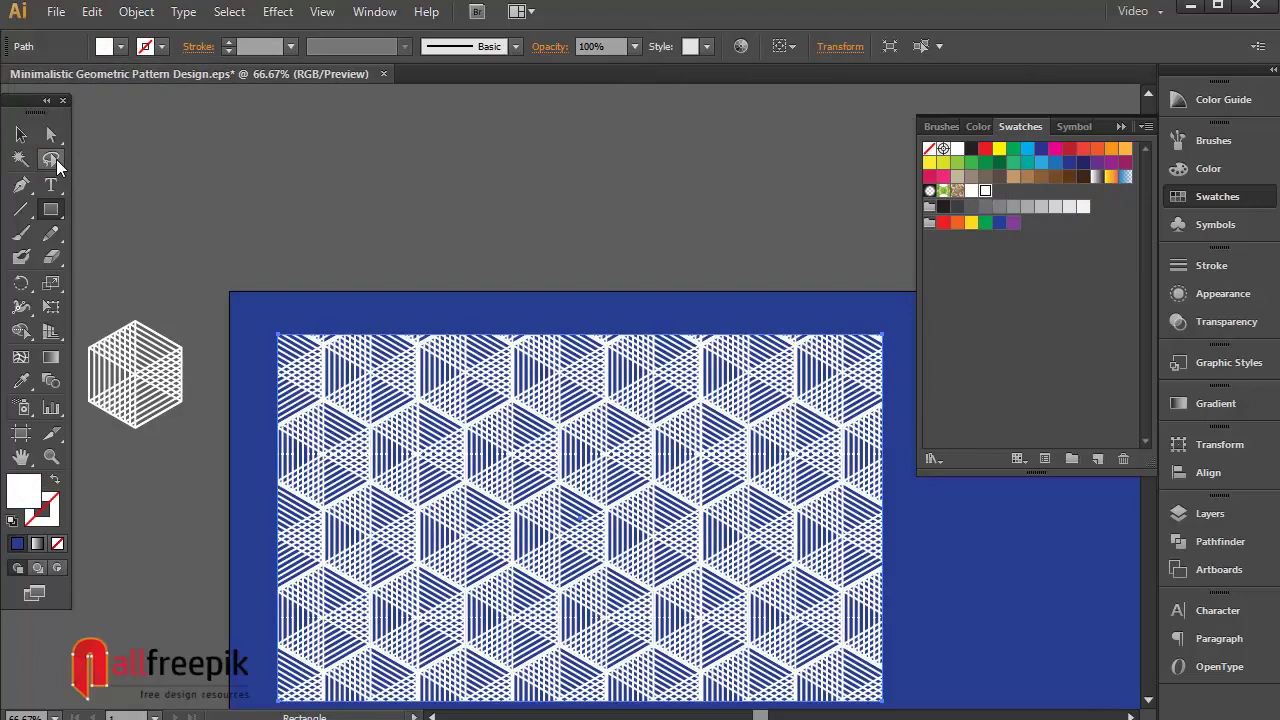
{"action": "left_click", "coordinate": [21, 134]}
{"action": "key", "text": "ctrl+shift+a"}
{"action": "scroll", "coordinate": [707, 590], "scroll_direction": "up", "scroll_amount": 3}
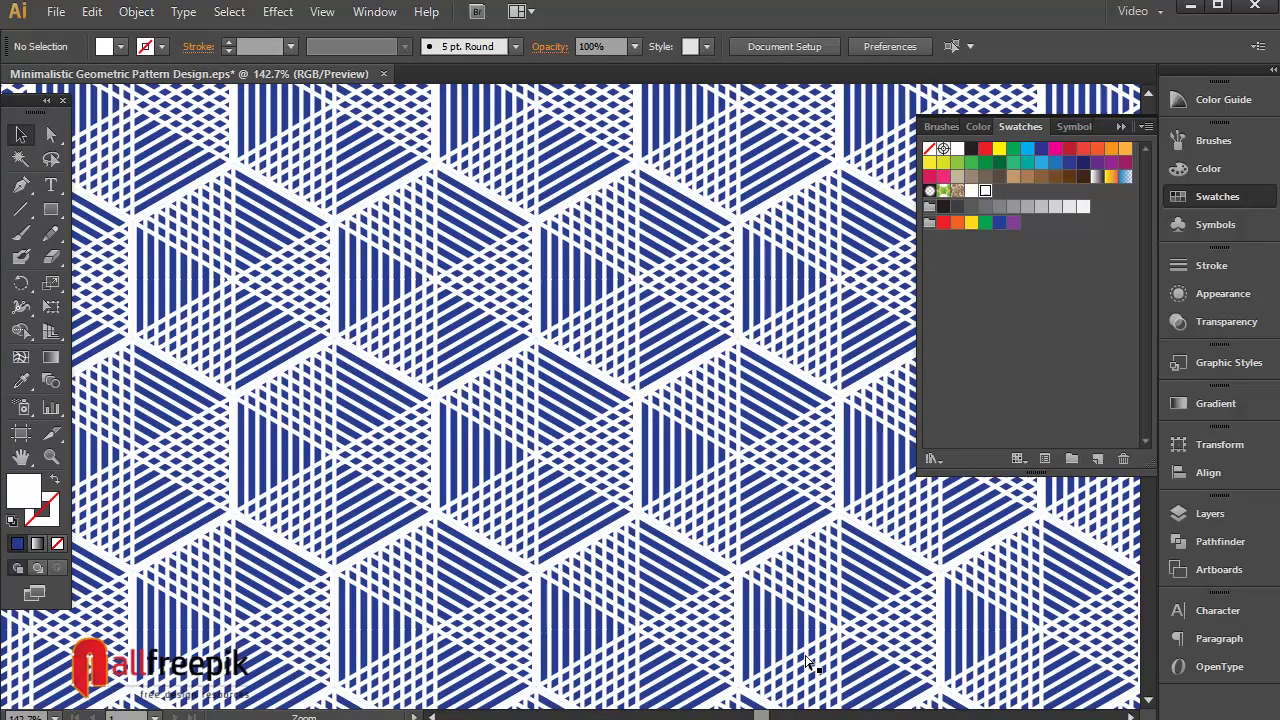
{"action": "scroll", "coordinate": [707, 590], "scroll_direction": "up", "scroll_amount": 1}
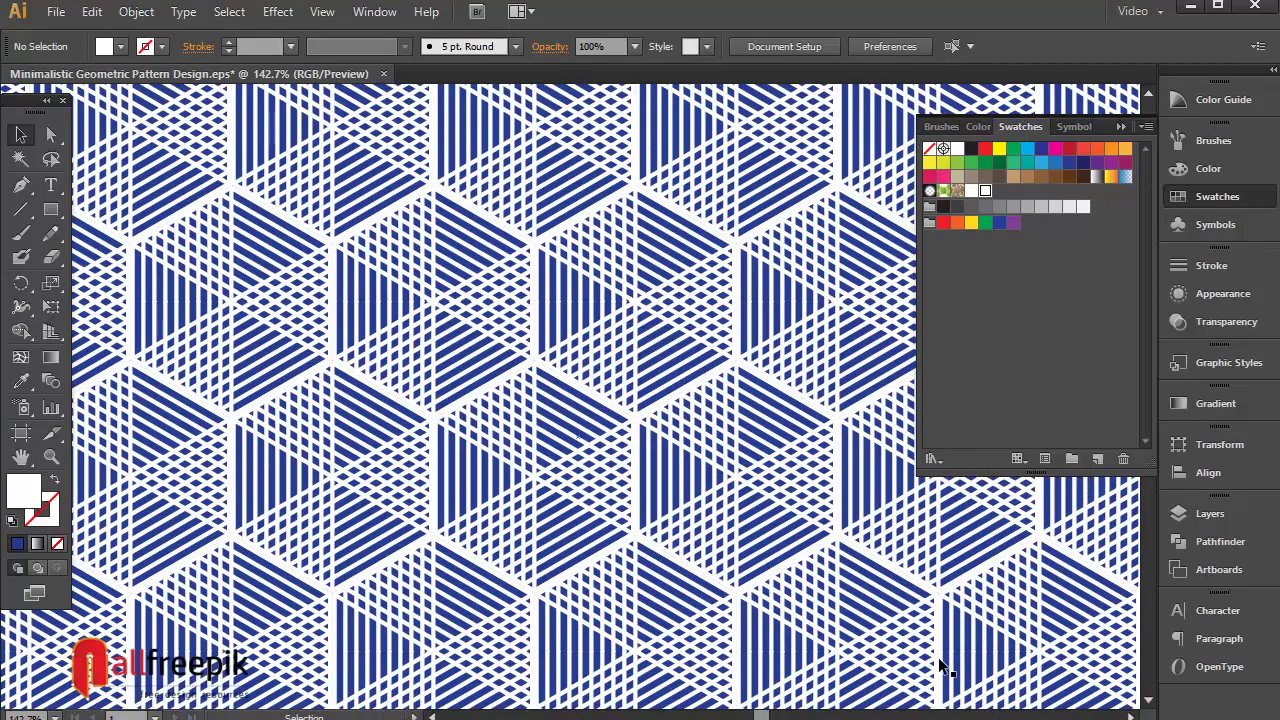